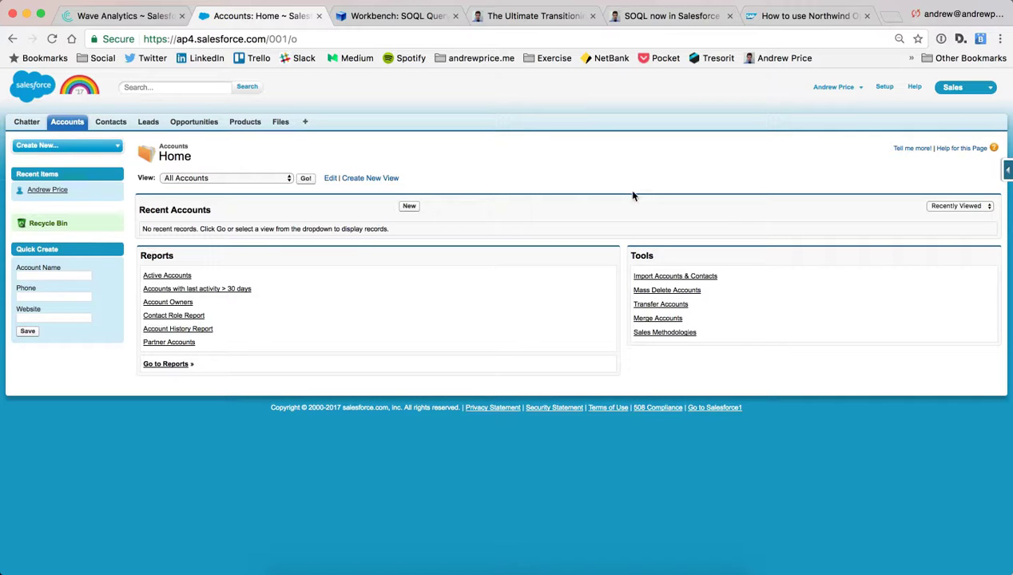
Step: Find External Data Sources in the Salesforce setup and start creating a new external data source
{"action": "left_click", "coordinate": [883, 88]}
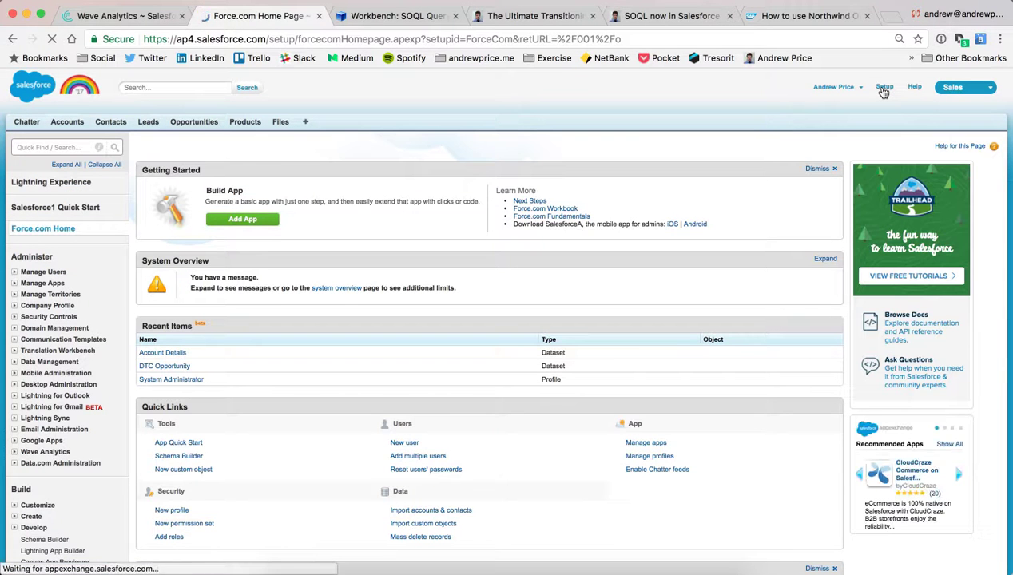
{"action": "left_click", "coordinate": [47, 146]}
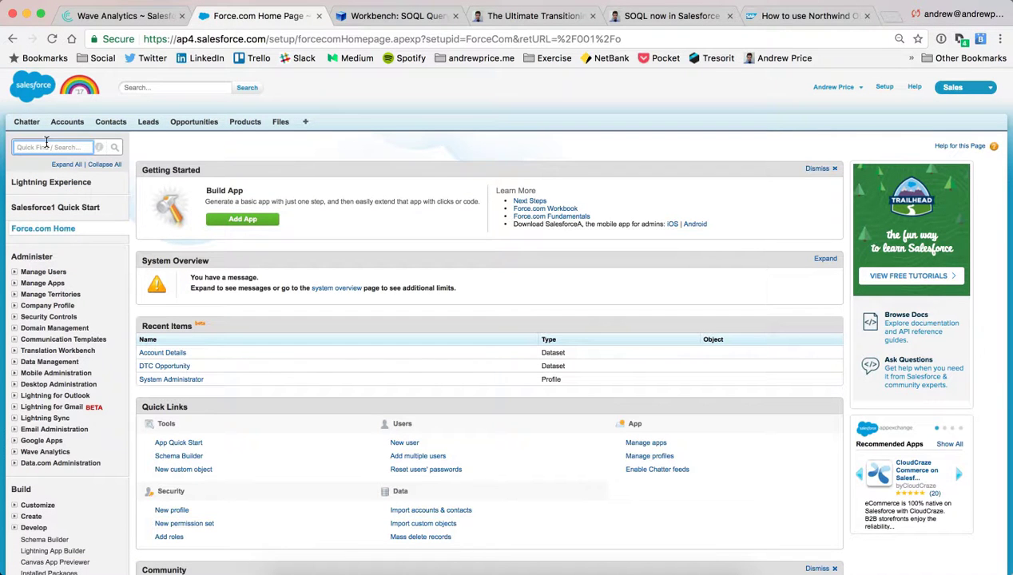
{"action": "type", "text": "extern"}
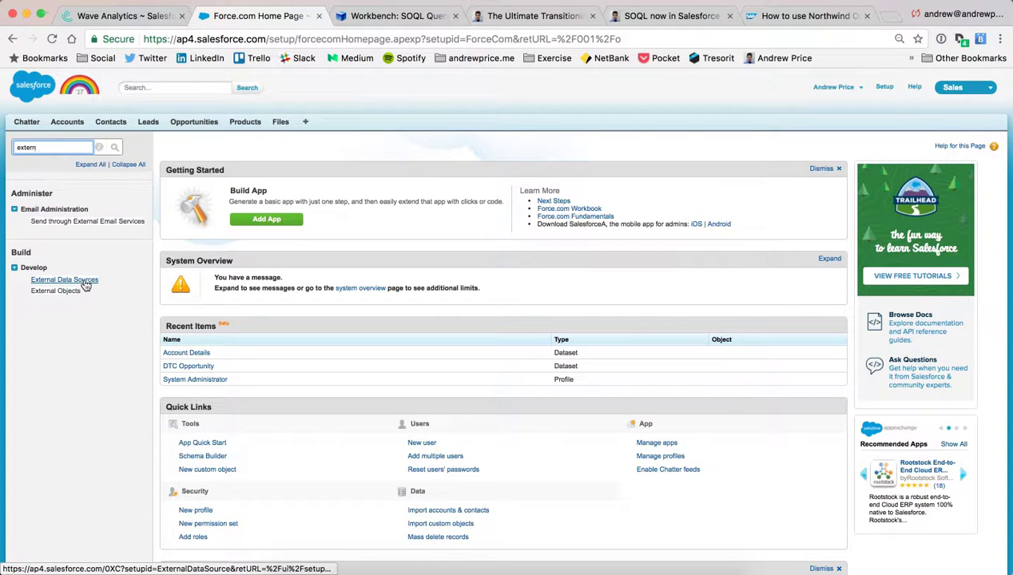
{"action": "left_click", "coordinate": [84, 282]}
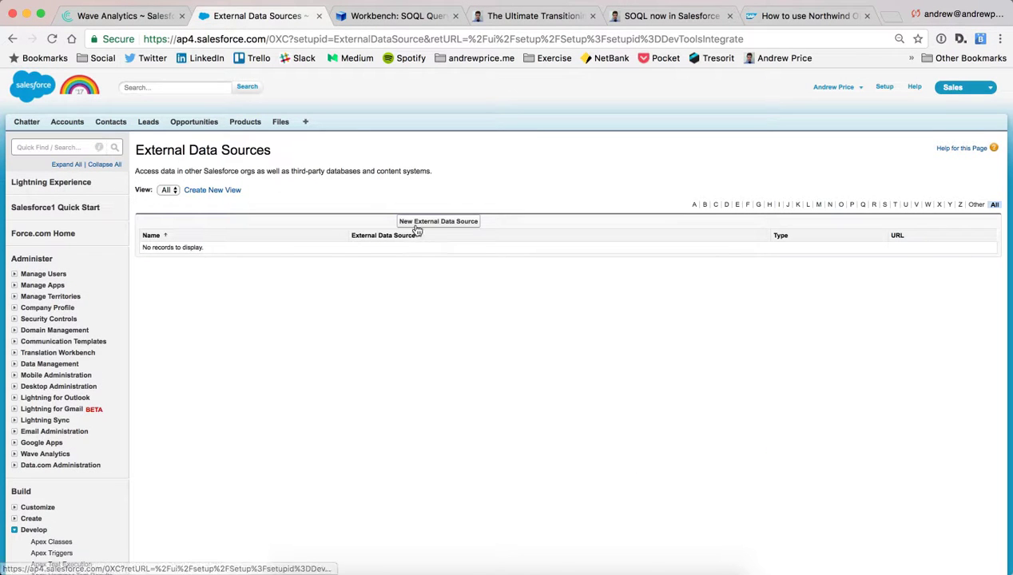
{"action": "left_click", "coordinate": [426, 226]}
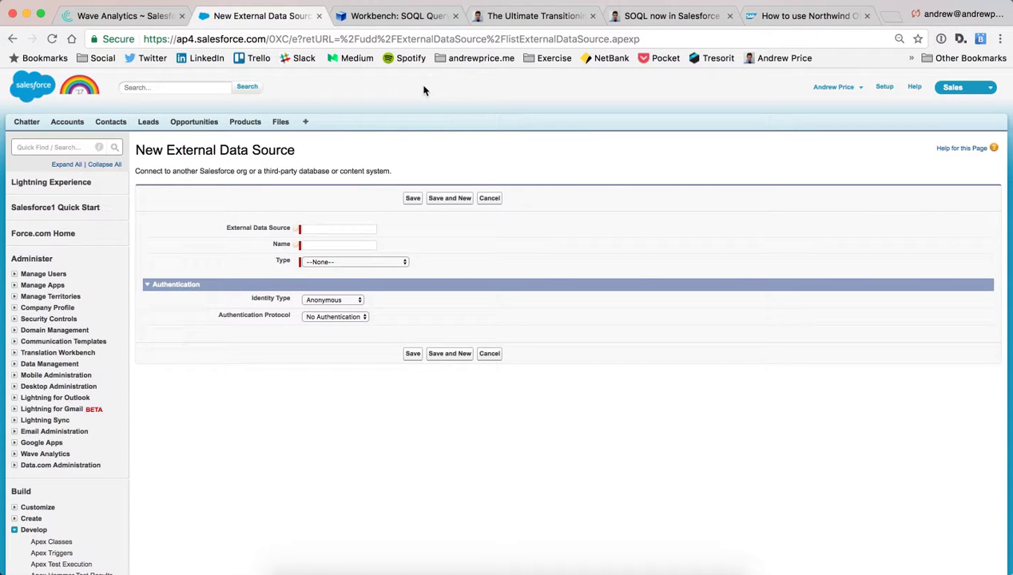
{"action": "left_click", "coordinate": [845, 24]}
{"action": "scroll", "coordinate": [629, 212], "scroll_direction": "up", "scroll_amount": 4}
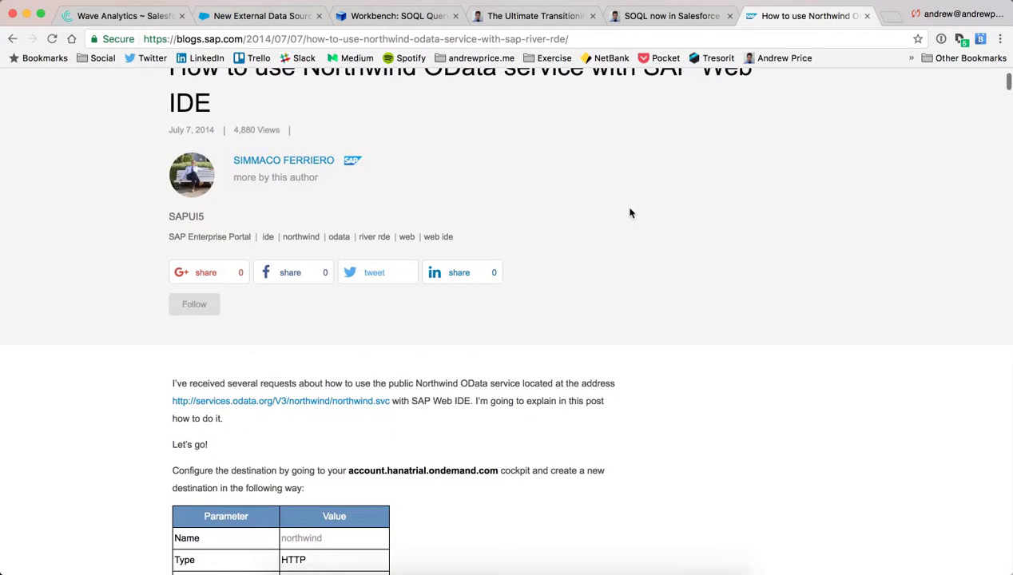
{"action": "scroll", "coordinate": [629, 220], "scroll_direction": "up", "scroll_amount": 2}
{"action": "scroll", "coordinate": [628, 224], "scroll_direction": "down", "scroll_amount": 3}
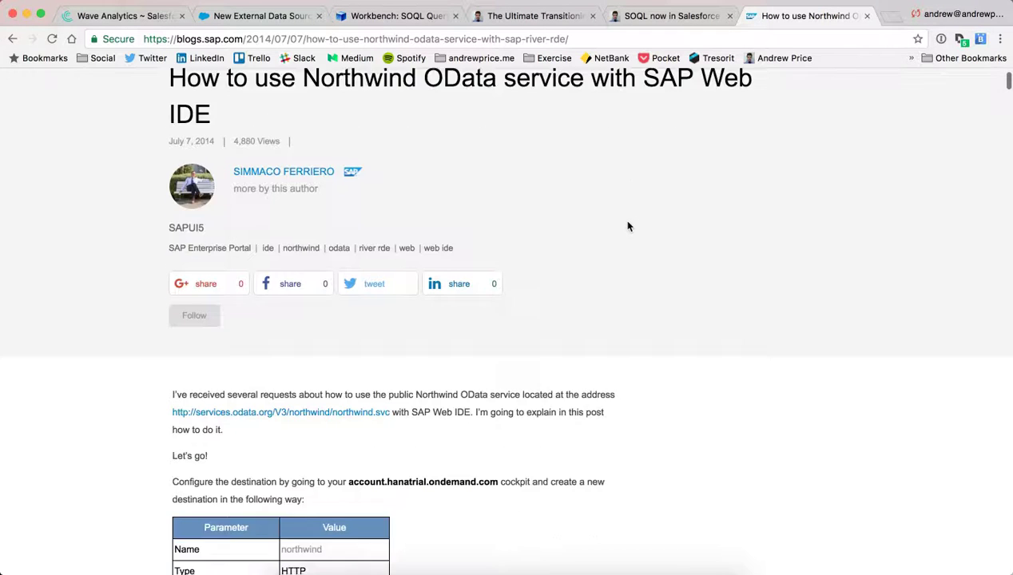
{"action": "scroll", "coordinate": [296, 353], "scroll_direction": "up", "scroll_amount": 3}
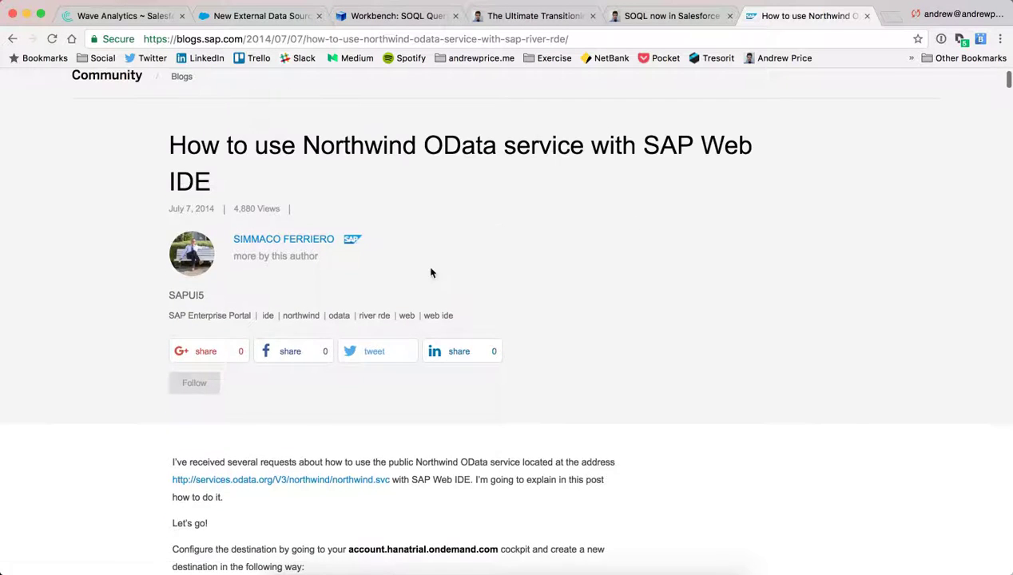
{"action": "scroll", "coordinate": [391, 276], "scroll_direction": "down", "scroll_amount": 4}
{"action": "left_click_drag", "start_coordinate": [167, 284], "coordinate": [285, 343]}
{"action": "left_click", "coordinate": [324, 352]}
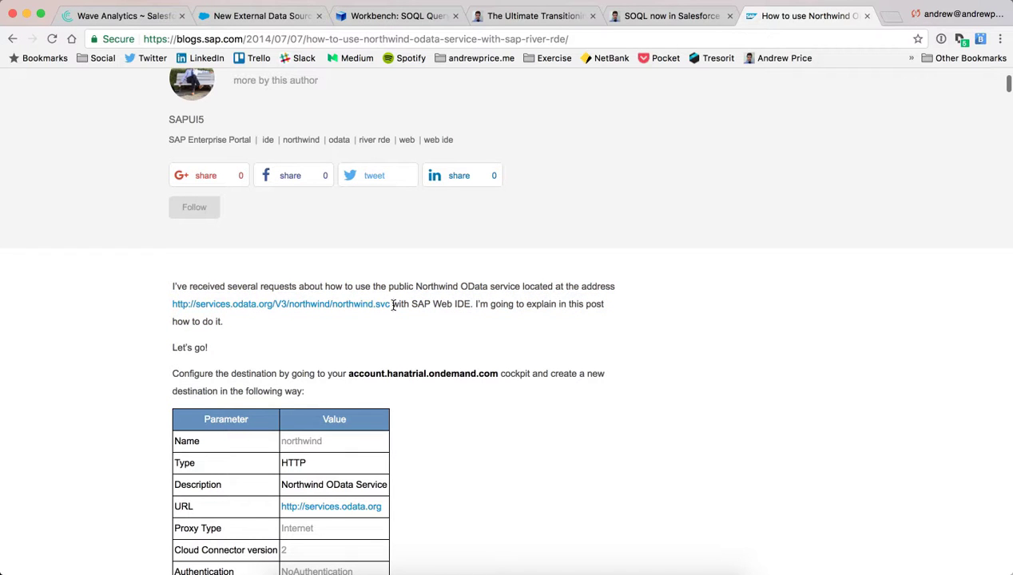
{"action": "left_click_drag", "start_coordinate": [391, 305], "coordinate": [174, 311]}
{"action": "key", "text": "super+c"}
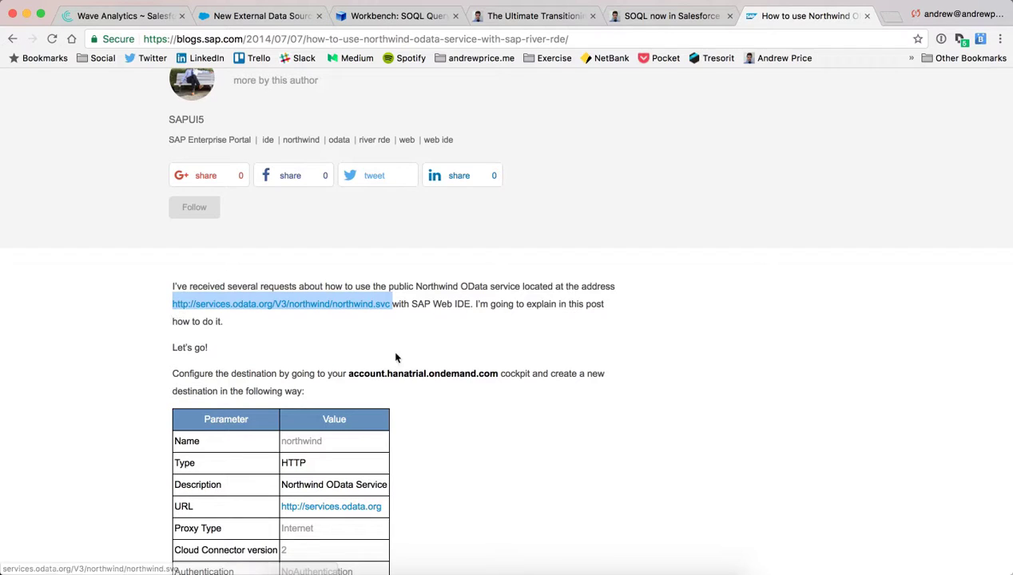
{"action": "left_click", "coordinate": [418, 361]}
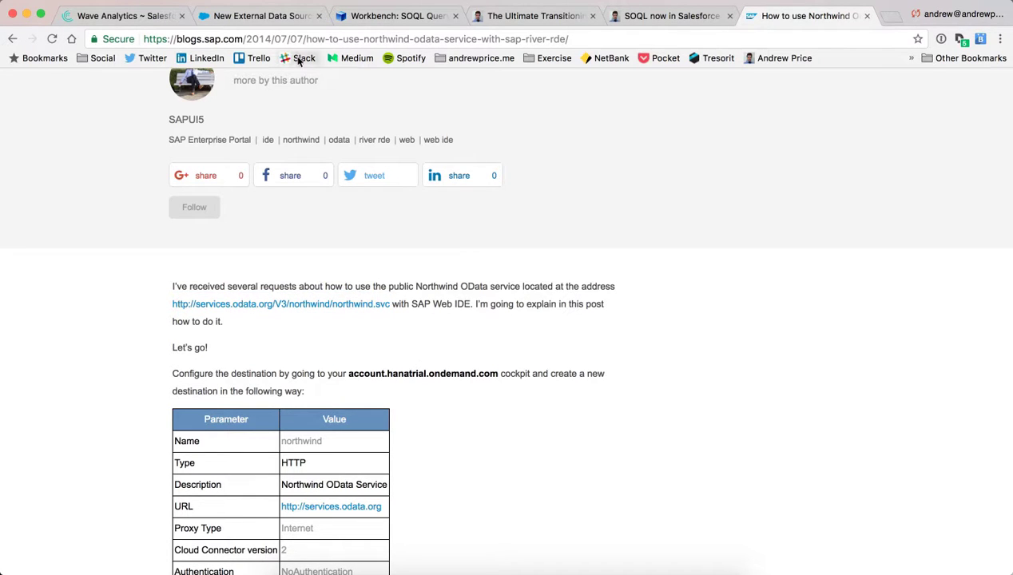
{"action": "left_click", "coordinate": [281, 18]}
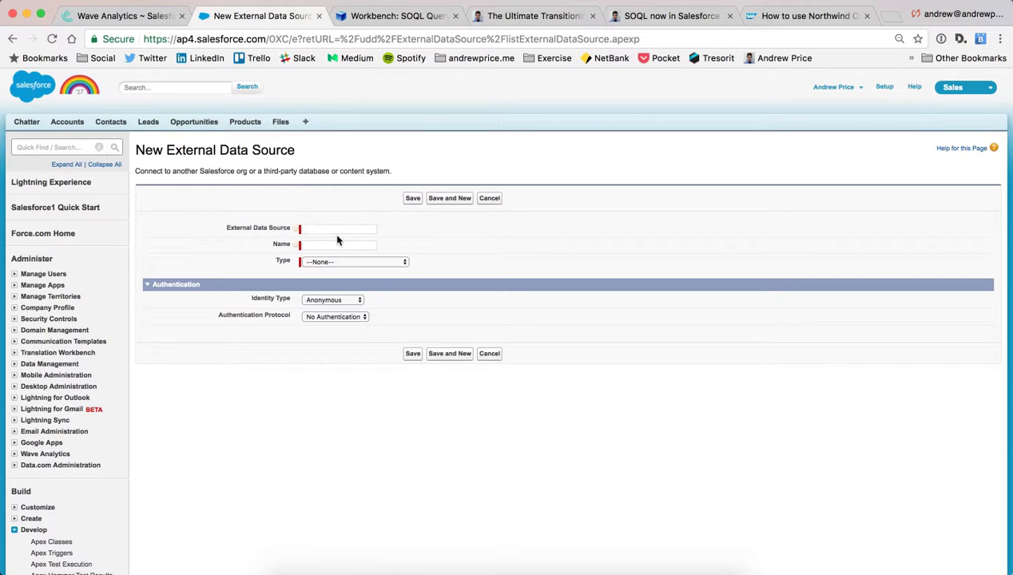
{"action": "left_click", "coordinate": [340, 230]}
{"action": "type", "text": "http://services.odata.org"}
{"action": "left_click", "coordinate": [339, 245]}
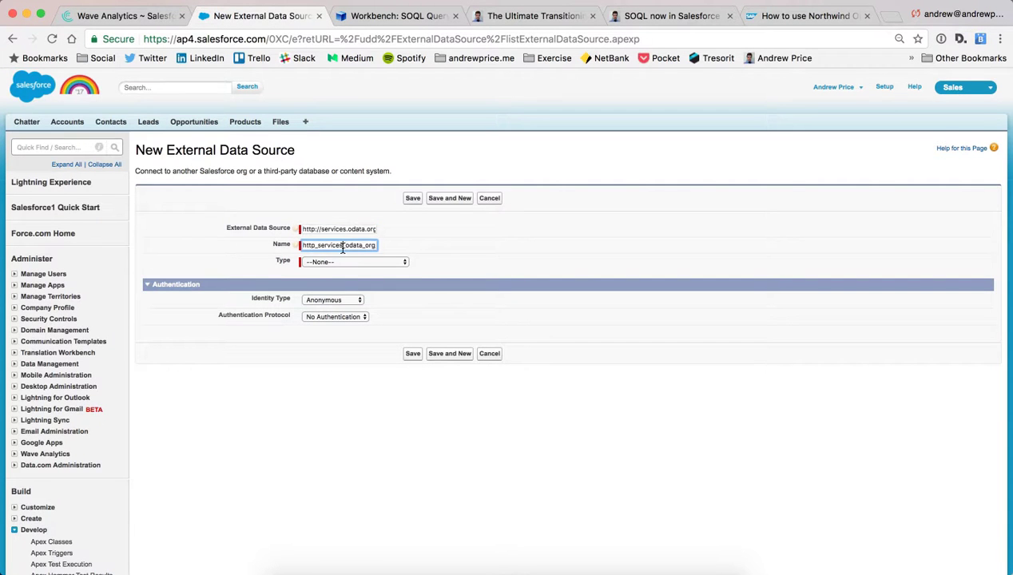
{"action": "left_click", "coordinate": [353, 263]}
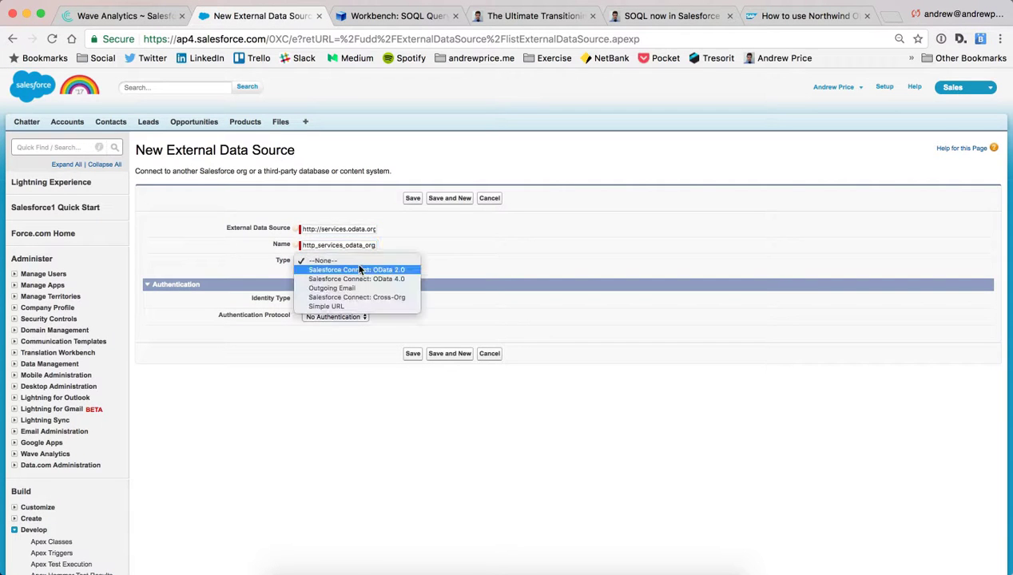
{"action": "left_click", "coordinate": [402, 270]}
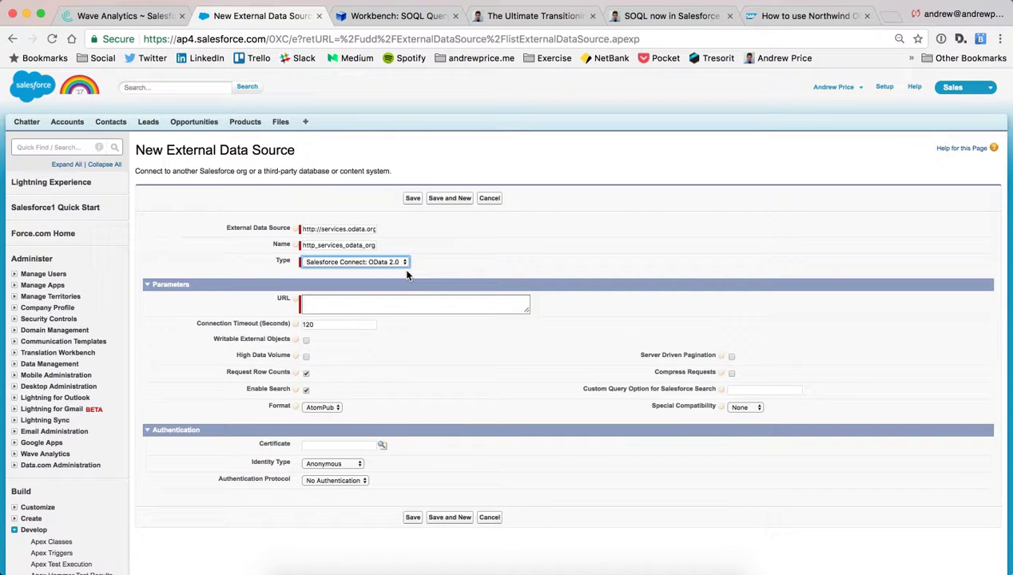
{"action": "left_click", "coordinate": [376, 302]}
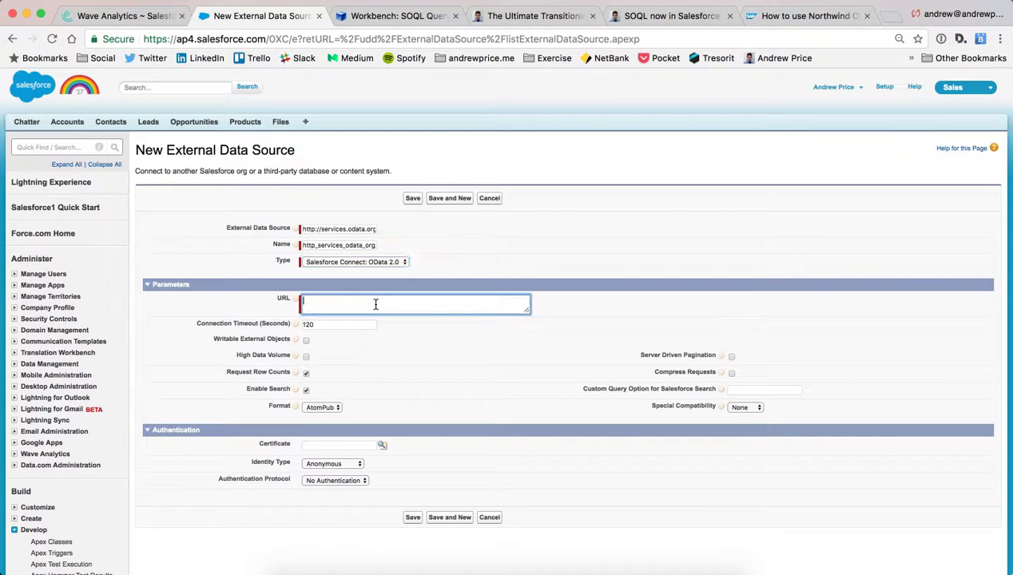
{"action": "key", "text": "super+v"}
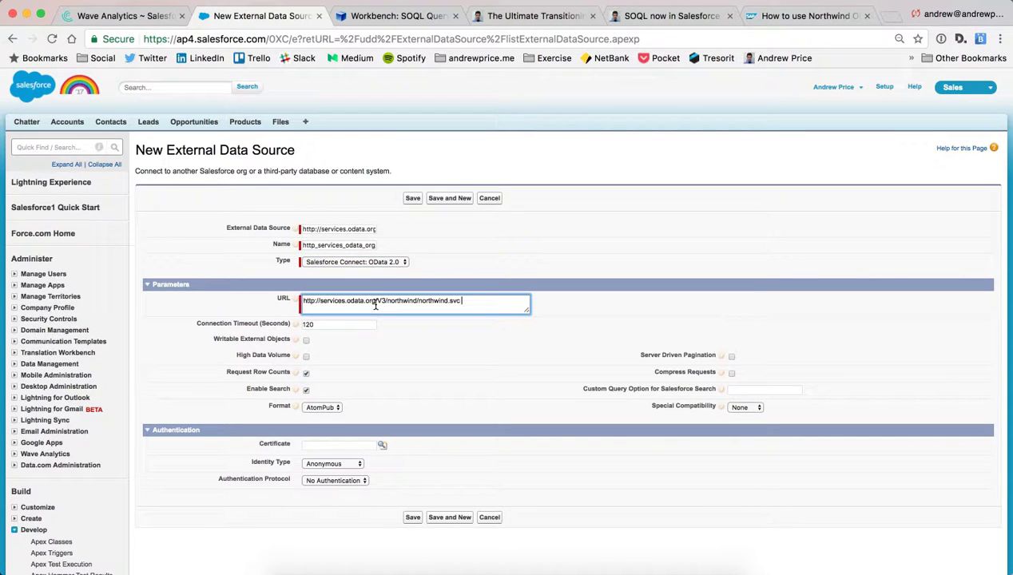
{"action": "left_click", "coordinate": [362, 506]}
{"action": "scroll", "coordinate": [362, 506], "scroll_direction": "down", "scroll_amount": 3}
{"action": "left_click", "coordinate": [413, 416]}
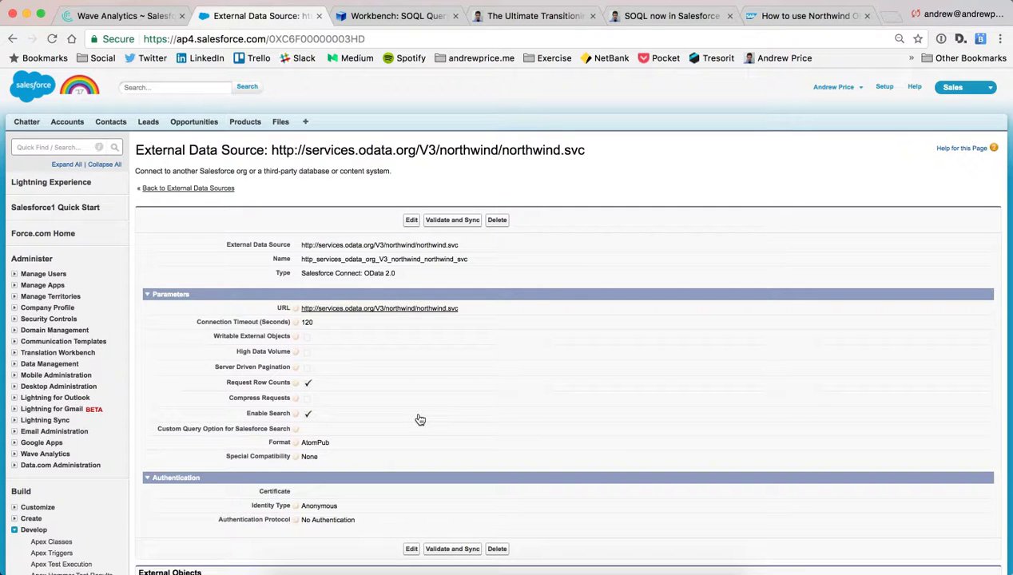
Step: Validate the Northwind external data source and sync only its Invoices table
{"action": "scroll", "coordinate": [420, 419], "scroll_direction": "down", "scroll_amount": 3}
{"action": "left_click", "coordinate": [451, 463]}
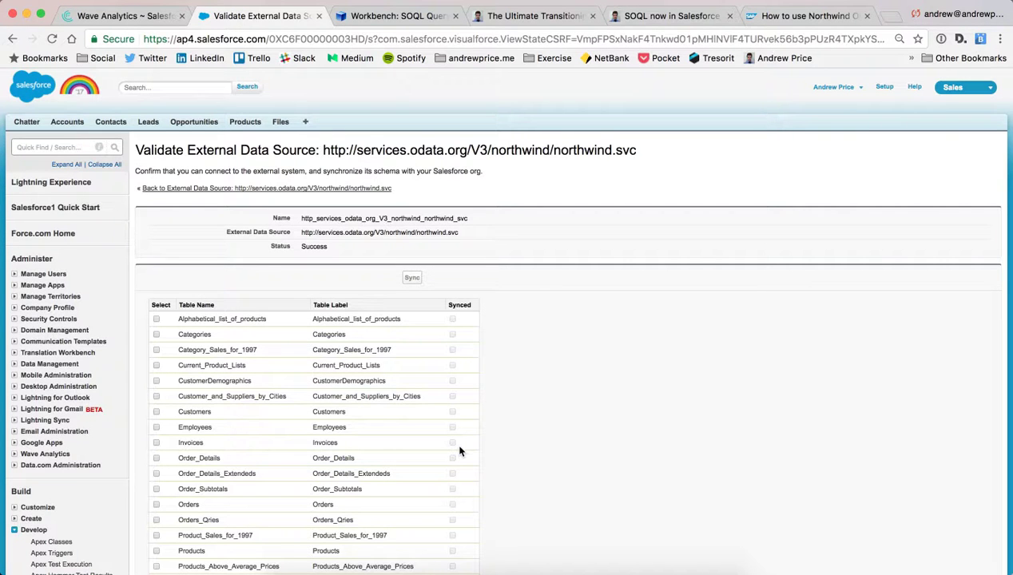
{"action": "scroll", "coordinate": [501, 421], "scroll_direction": "down", "scroll_amount": 5}
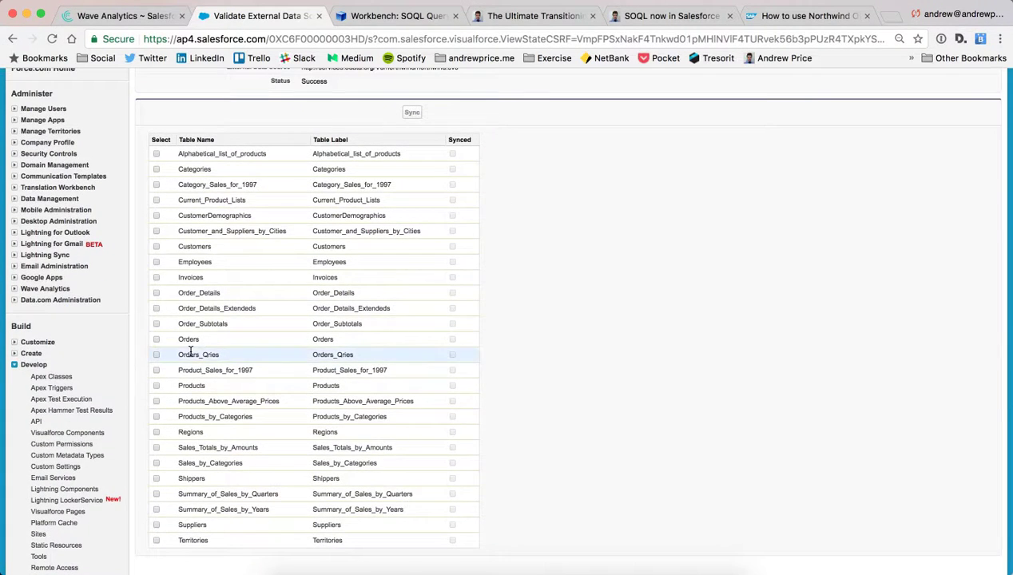
{"action": "left_click", "coordinate": [156, 277]}
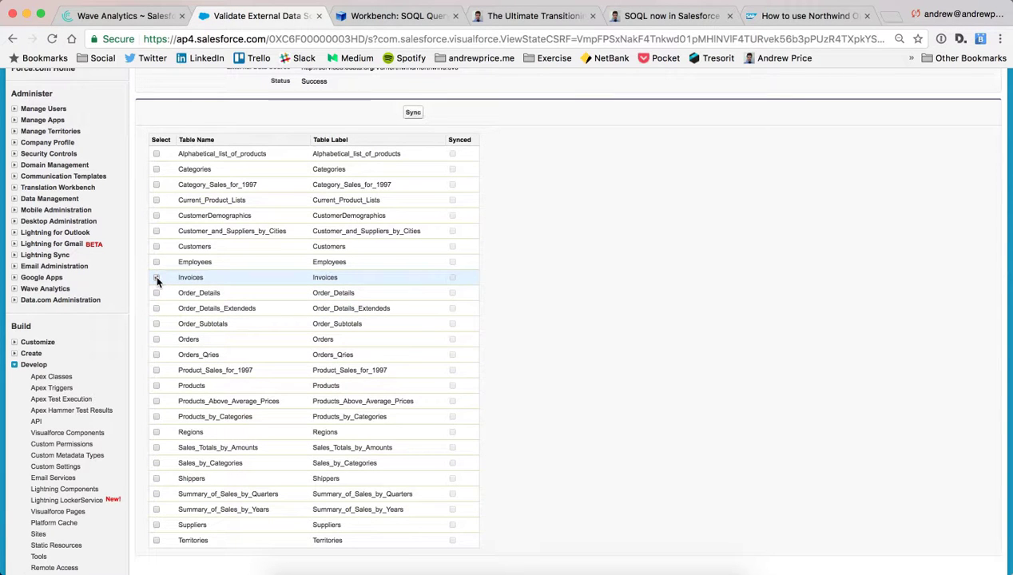
{"action": "left_click", "coordinate": [414, 114]}
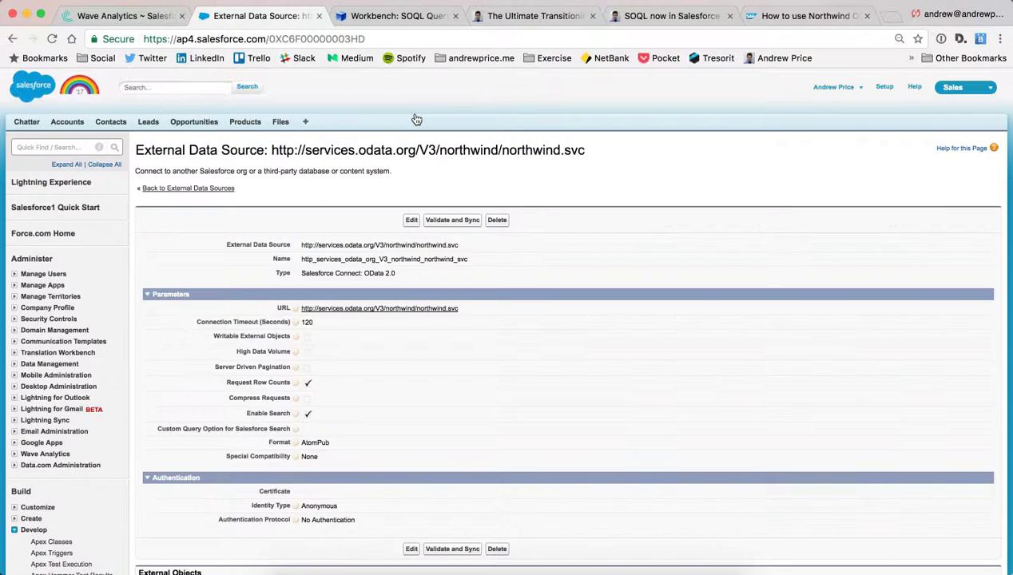
Step: Open the Invoices external object from the data source and examine its definition and custom fields
{"action": "scroll", "coordinate": [414, 118], "scroll_direction": "down", "scroll_amount": 6}
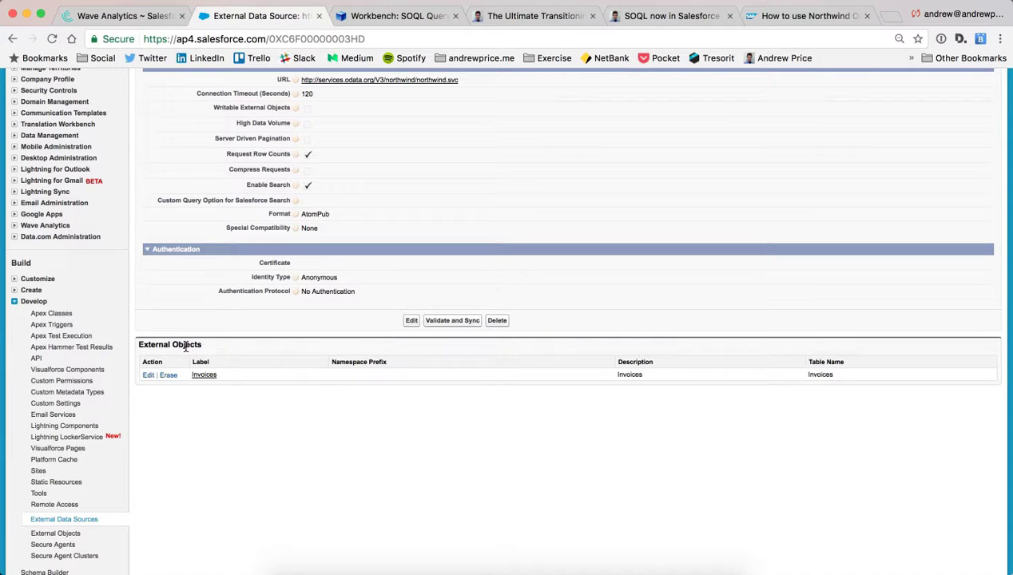
{"action": "left_click", "coordinate": [206, 376]}
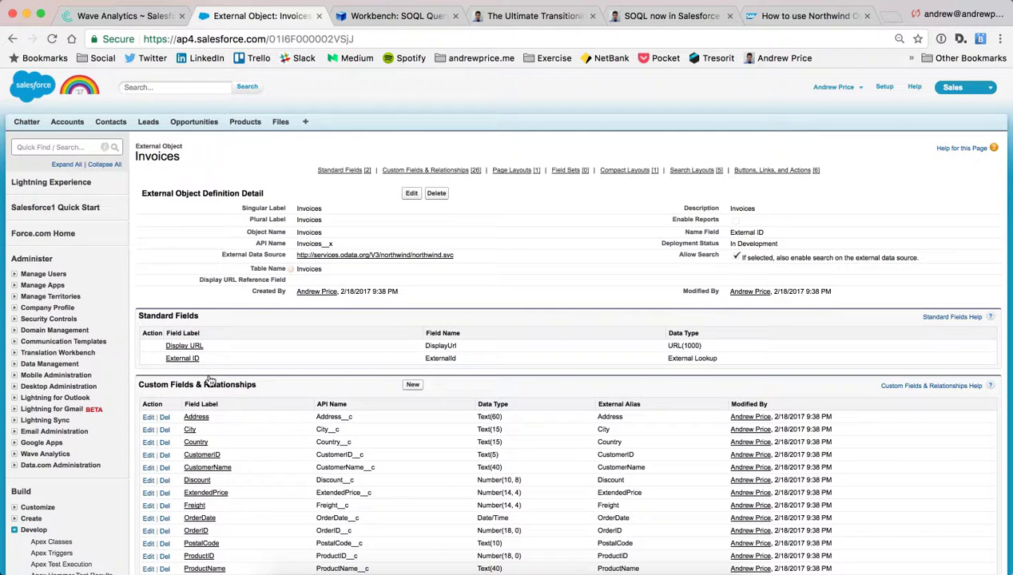
{"action": "scroll", "coordinate": [216, 381], "scroll_direction": "down", "scroll_amount": 2}
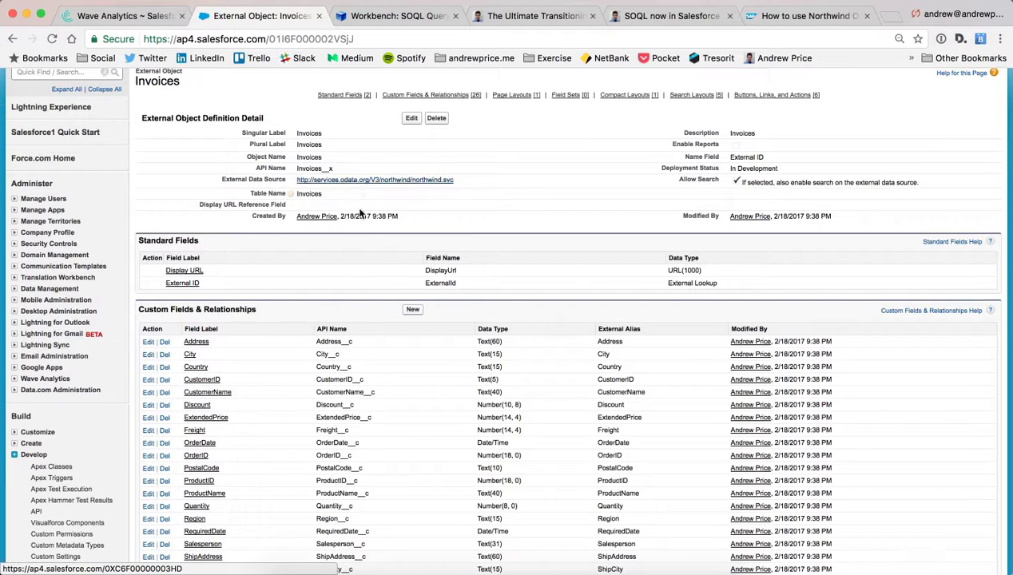
{"action": "scroll", "coordinate": [384, 311], "scroll_direction": "down", "scroll_amount": 6}
{"action": "scroll", "coordinate": [389, 301], "scroll_direction": "down", "scroll_amount": 1}
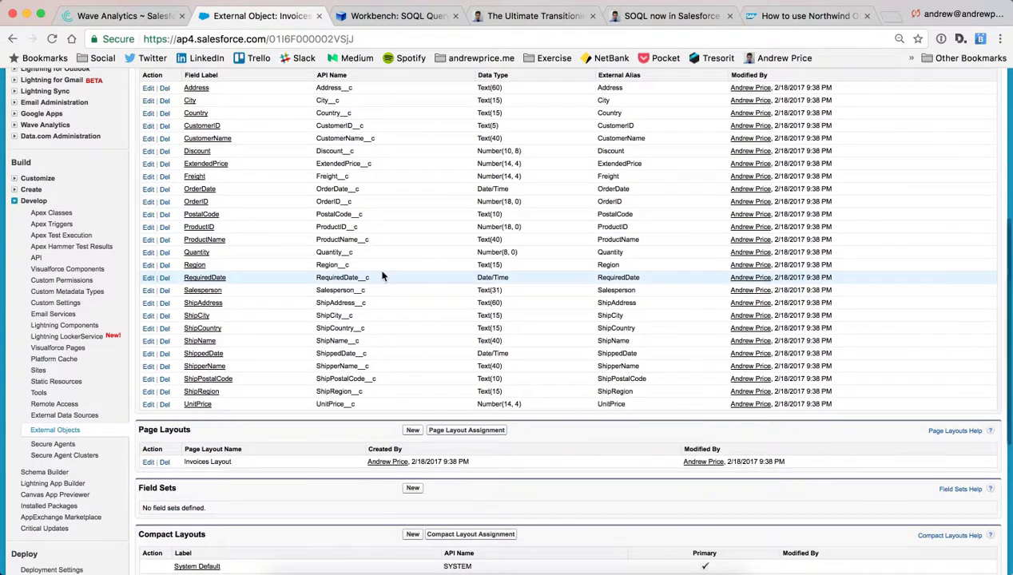
{"action": "scroll", "coordinate": [382, 274], "scroll_direction": "up", "scroll_amount": 1}
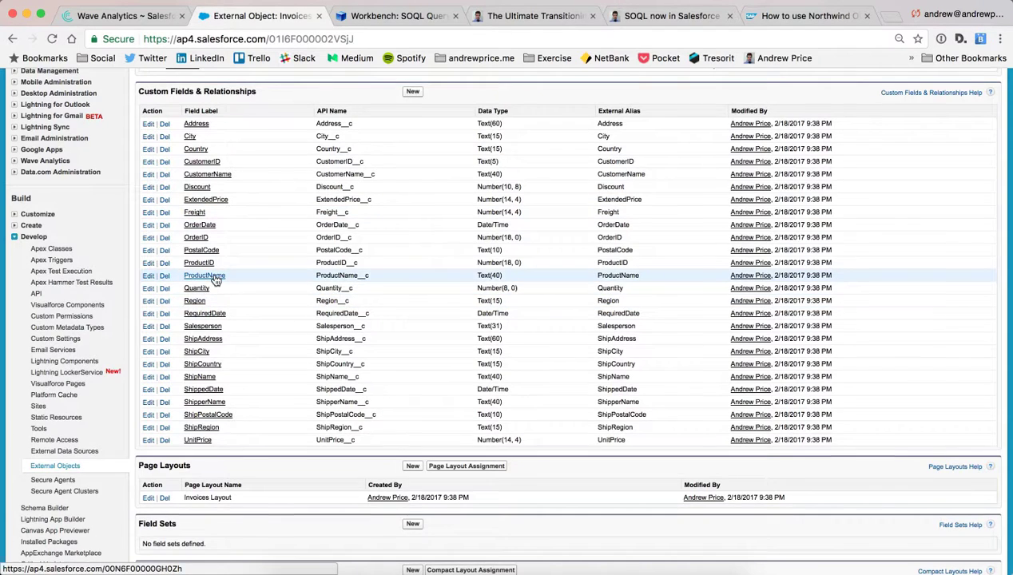
{"action": "scroll", "coordinate": [214, 280], "scroll_direction": "up", "scroll_amount": 8}
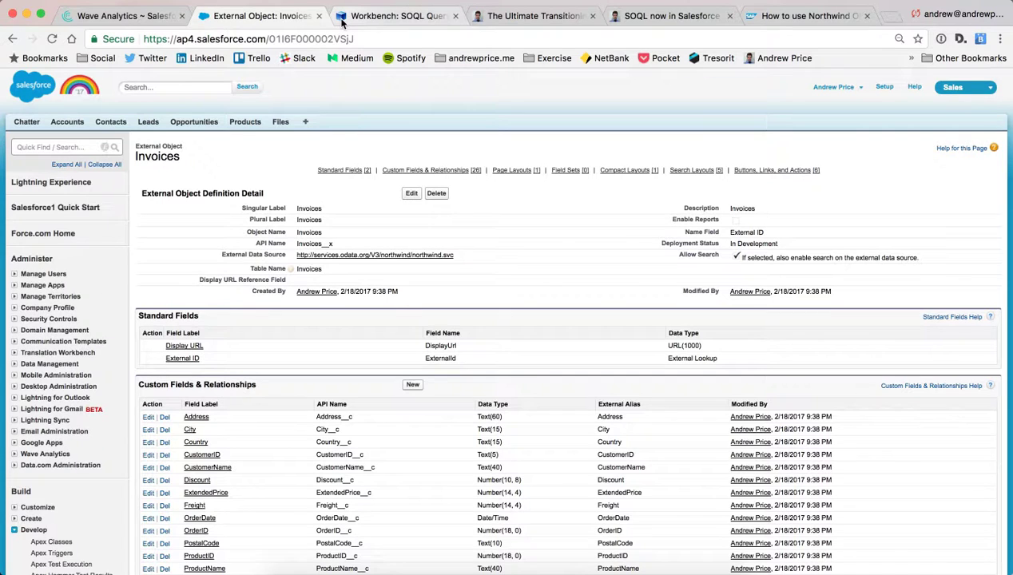
Step: Switch to the Workbench browser tab and search the web there for "workbench salesforce"
{"action": "left_click", "coordinate": [342, 19]}
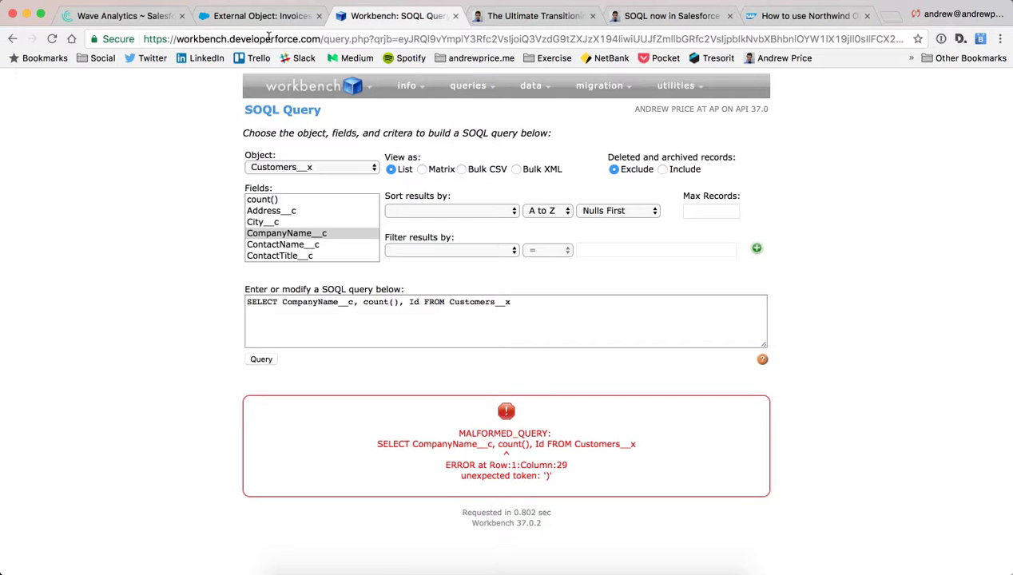
{"action": "mouse_move", "coordinate": [265, 97]}
{"action": "key", "text": "super+l"}
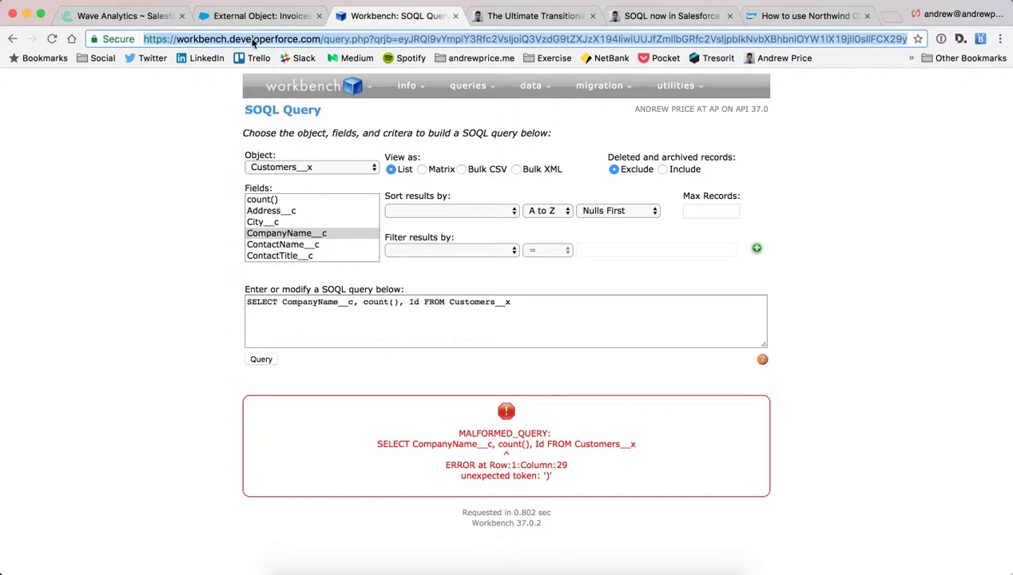
{"action": "type", "text": "work"}
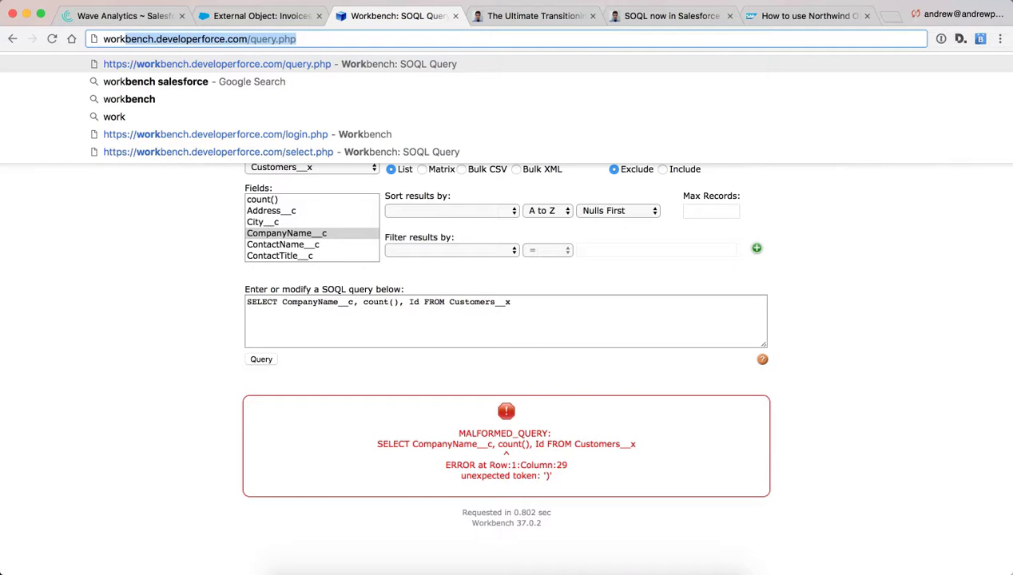
{"action": "type", "text": "bench"}
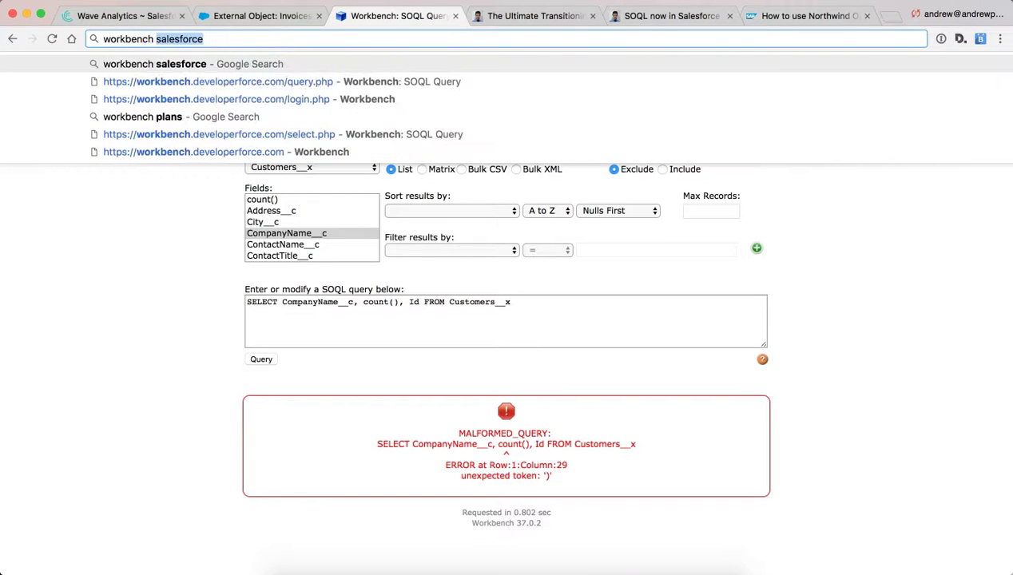
{"action": "key", "text": "Return"}
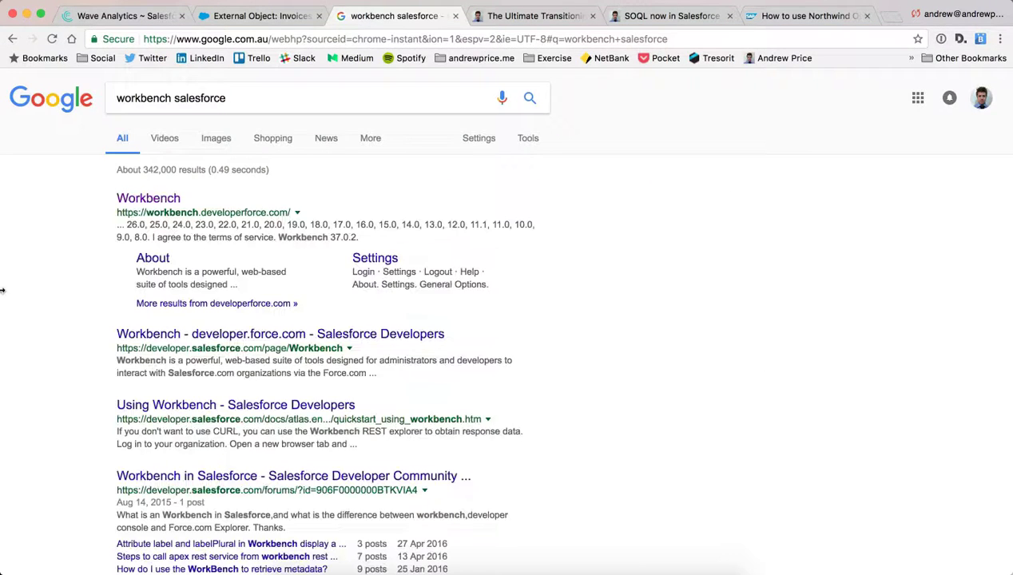
Step: Open Workbench from the search results, accept its terms of service and log in with Salesforce
{"action": "left_click", "coordinate": [159, 206]}
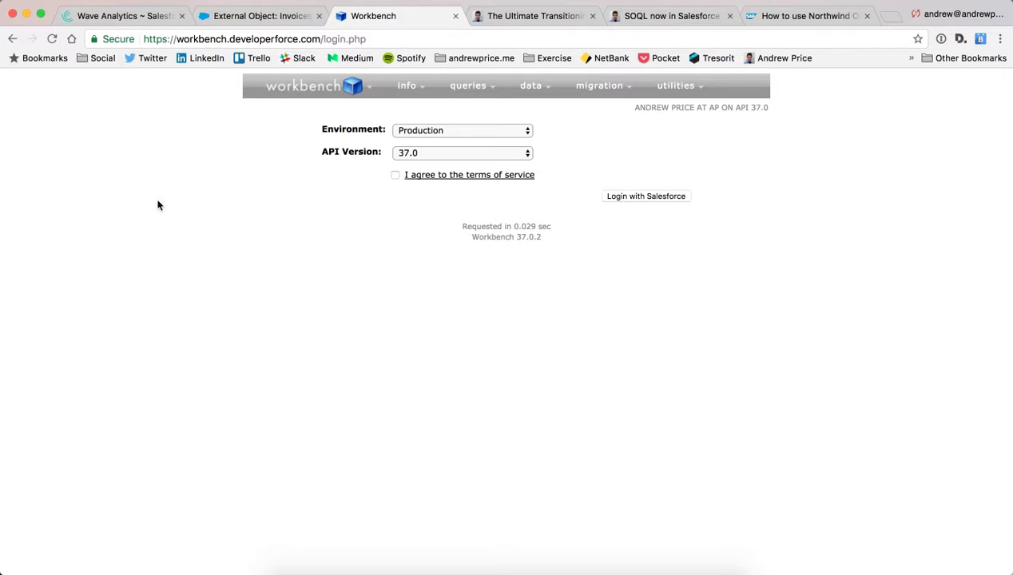
{"action": "left_click", "coordinate": [394, 175]}
{"action": "left_click", "coordinate": [652, 198]}
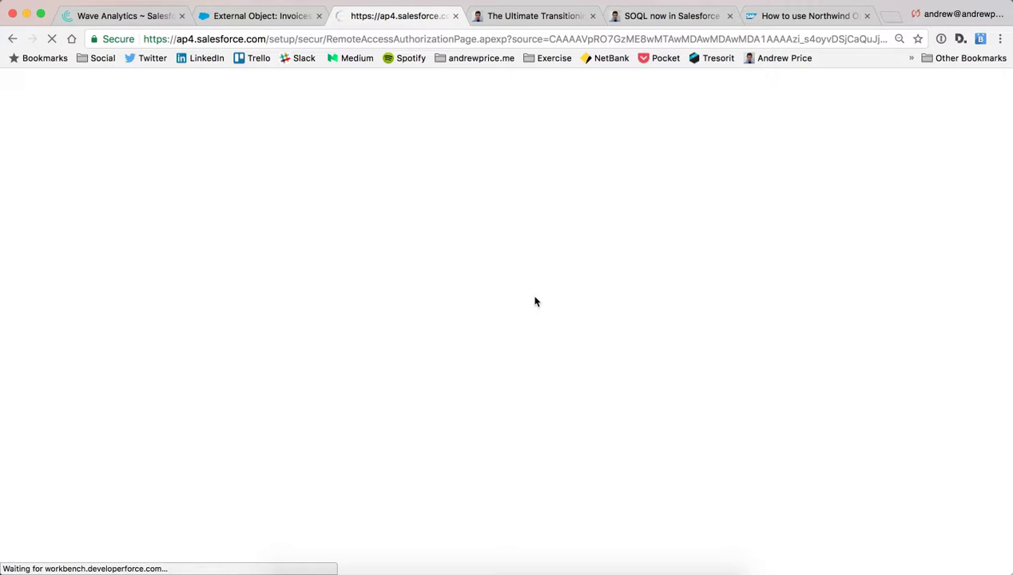
Step: Open a SOQL query for the Invoices__x object
{"action": "left_click", "coordinate": [366, 153]}
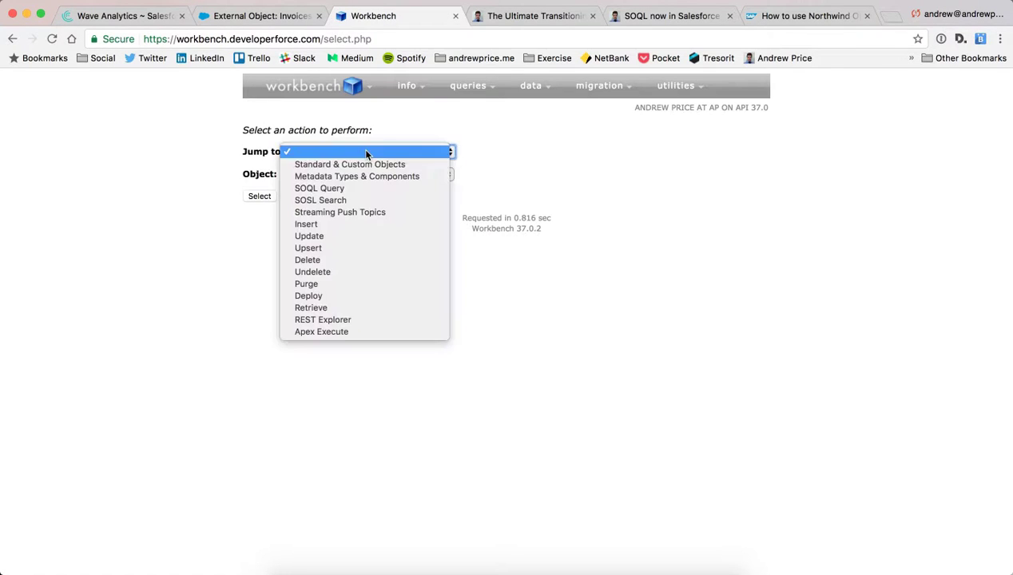
{"action": "left_click", "coordinate": [345, 190]}
{"action": "left_click", "coordinate": [323, 175]}
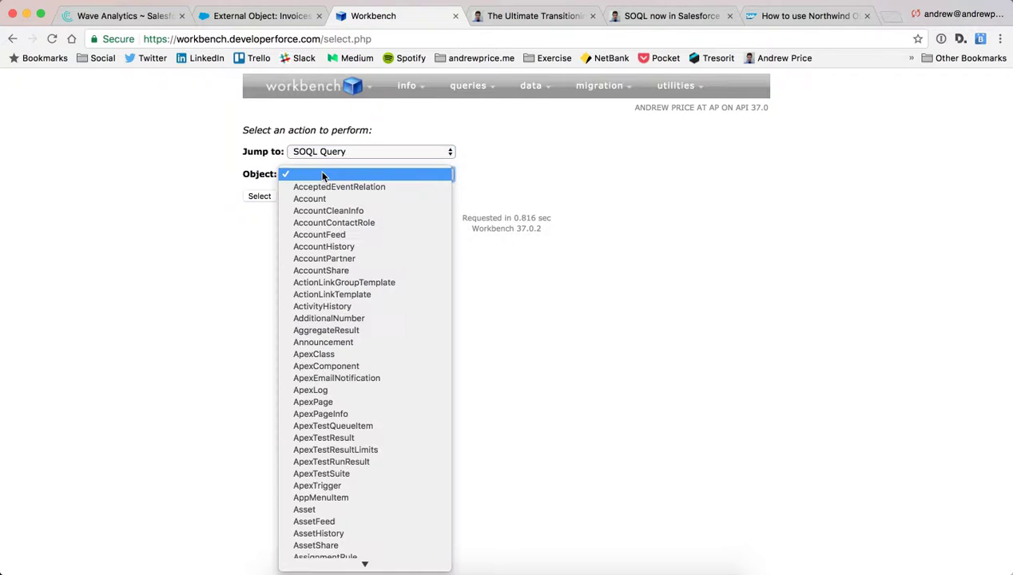
{"action": "type", "text": "in"}
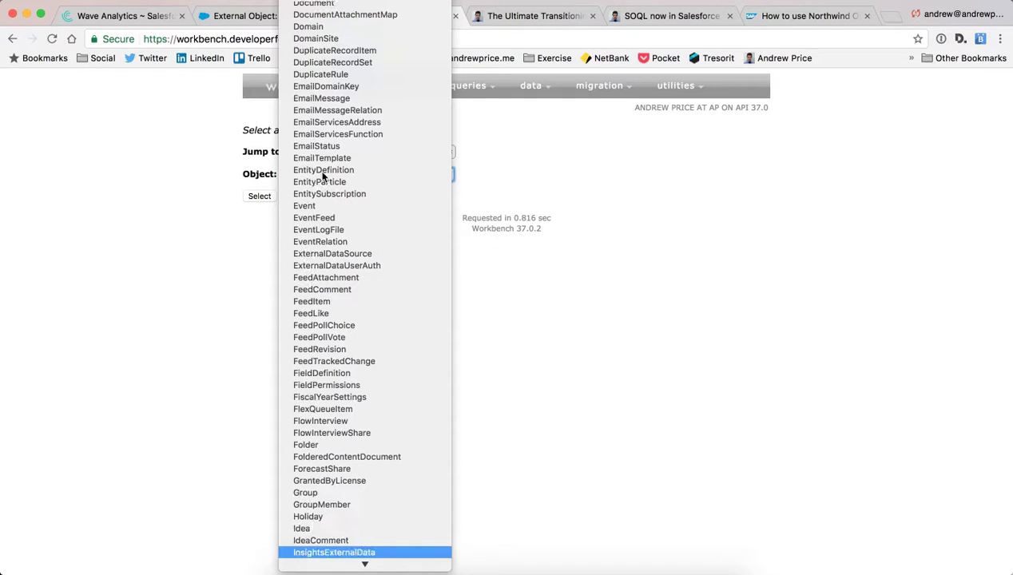
{"action": "scroll", "coordinate": [323, 179], "scroll_direction": "down", "scroll_amount": 10}
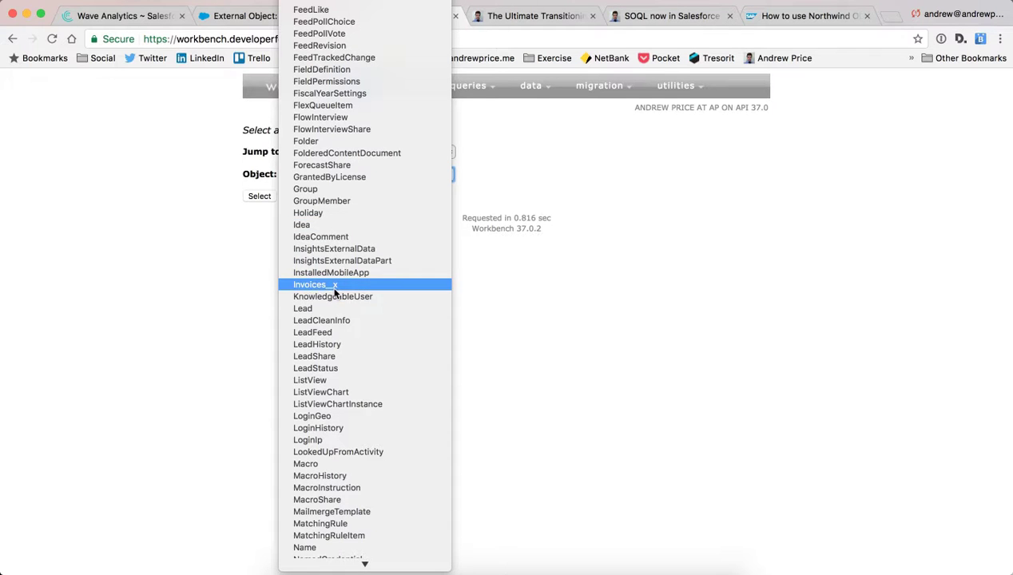
{"action": "left_click", "coordinate": [334, 288]}
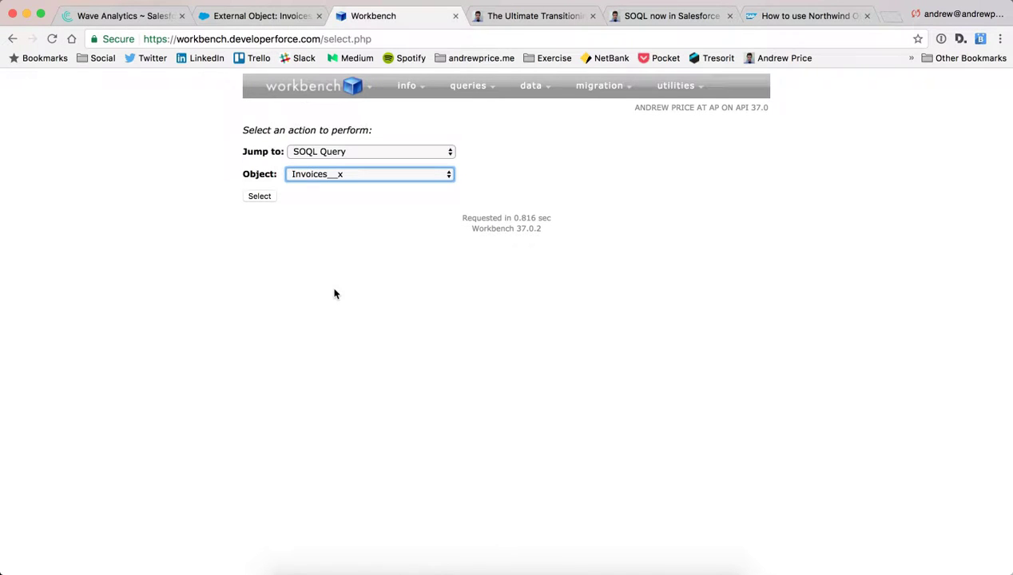
{"action": "left_click", "coordinate": [258, 199]}
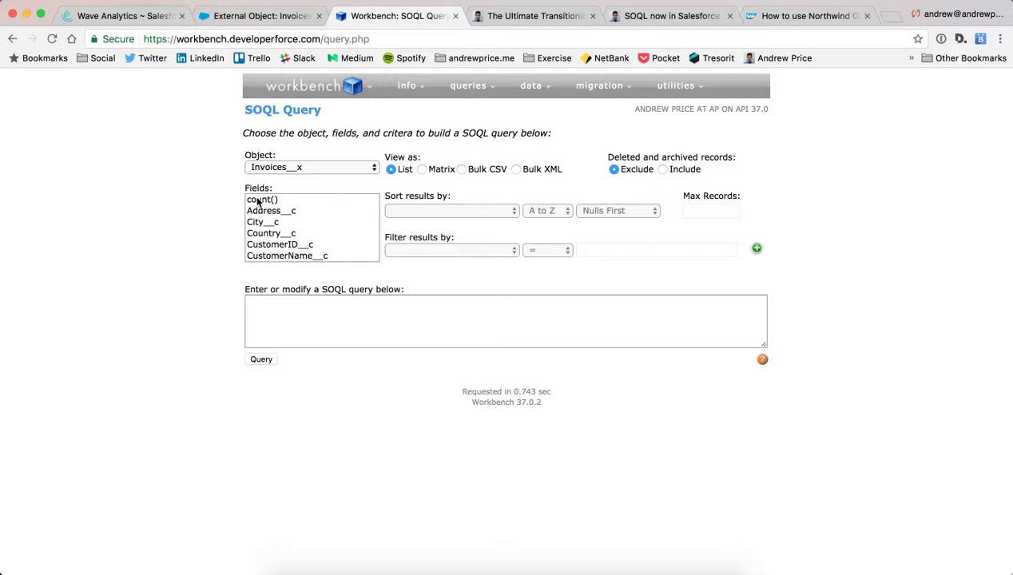
Step: Find the ProductName__c field of Invoices__x and select it for the SOQL query
{"action": "scroll", "coordinate": [283, 239], "scroll_direction": "down", "scroll_amount": 8}
{"action": "scroll", "coordinate": [293, 244], "scroll_direction": "up", "scroll_amount": 3}
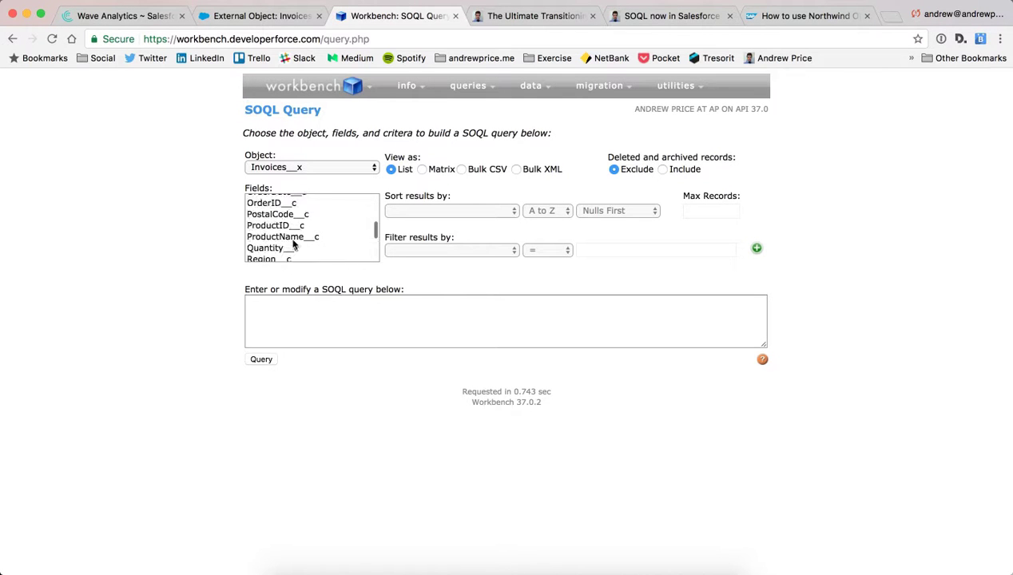
{"action": "scroll", "coordinate": [293, 245], "scroll_direction": "up", "scroll_amount": 3}
{"action": "scroll", "coordinate": [311, 249], "scroll_direction": "down", "scroll_amount": 3}
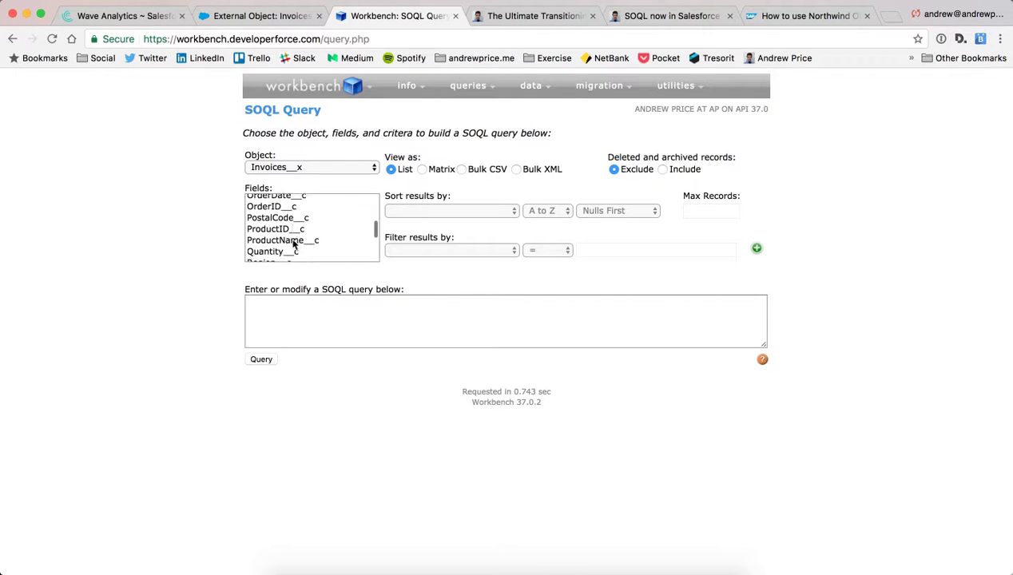
{"action": "scroll", "coordinate": [324, 253], "scroll_direction": "up", "scroll_amount": 3}
{"action": "scroll", "coordinate": [323, 252], "scroll_direction": "down", "scroll_amount": 3}
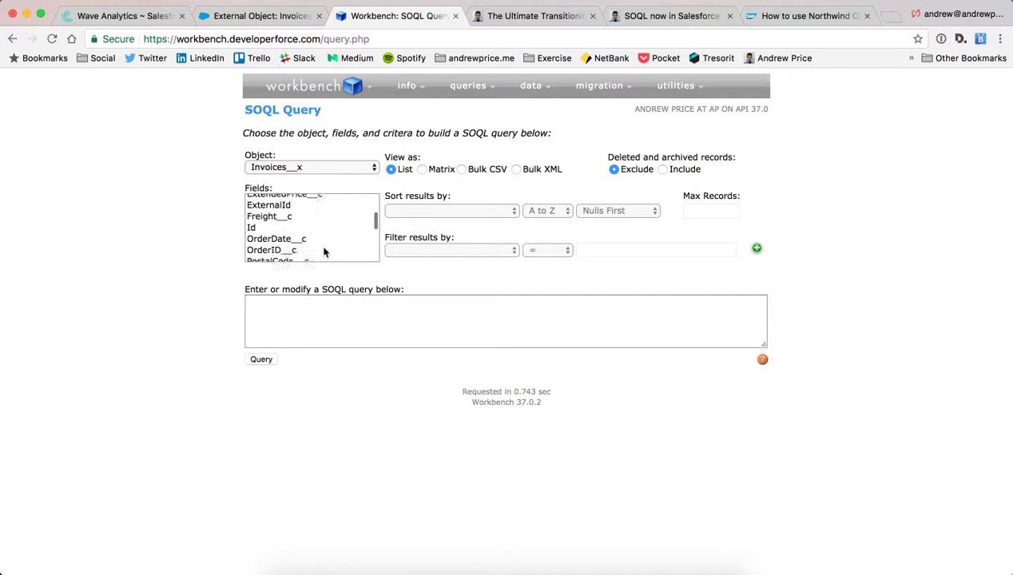
{"action": "scroll", "coordinate": [324, 252], "scroll_direction": "down", "scroll_amount": 3}
{"action": "scroll", "coordinate": [324, 252], "scroll_direction": "up", "scroll_amount": 1}
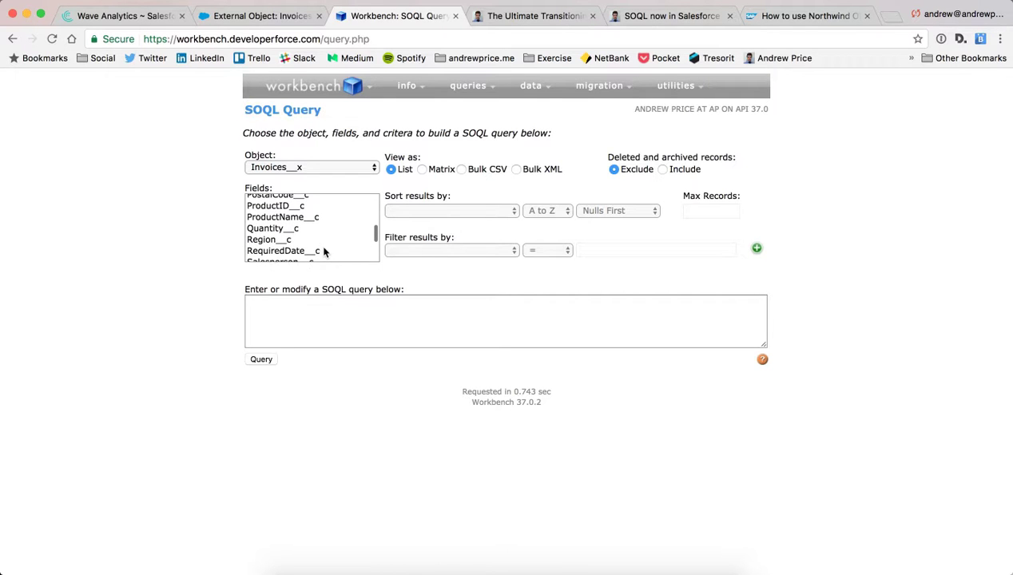
{"action": "left_click", "coordinate": [292, 218]}
Step: Add UnitPrice__c after ProductName__c in the SOQL query, run it and review the returned records
{"action": "scroll", "coordinate": [323, 254], "scroll_direction": "down", "scroll_amount": 5}
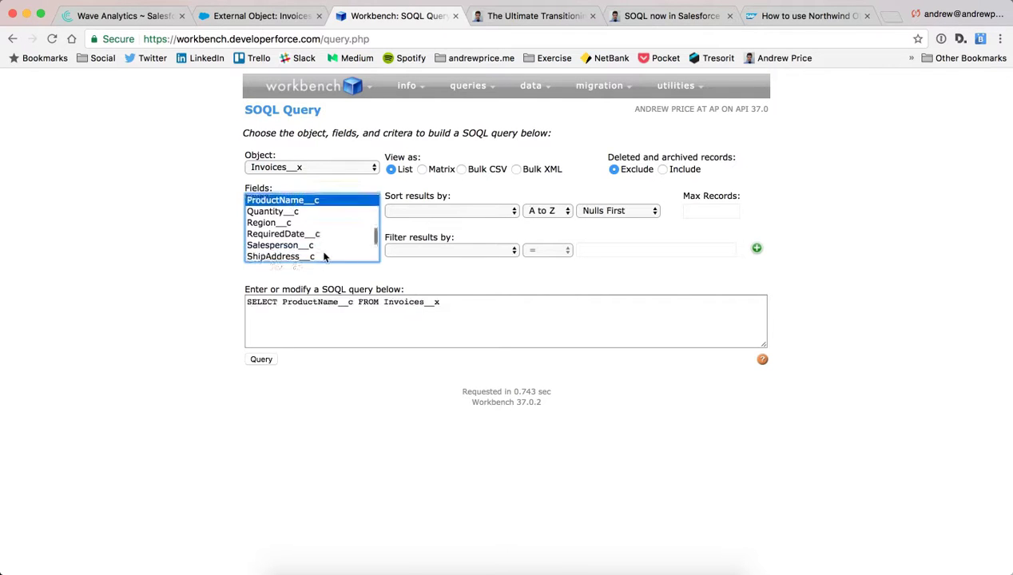
{"action": "scroll", "coordinate": [324, 254], "scroll_direction": "down", "scroll_amount": 1}
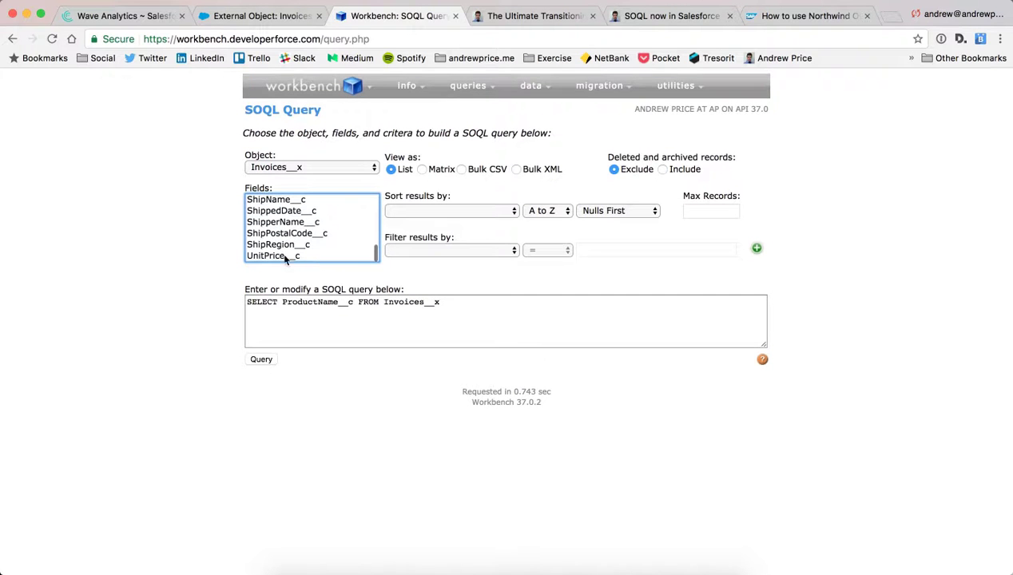
{"action": "left_click", "coordinate": [352, 302]}
{"action": "type", "text": ", "}
{"action": "type", "text": "UnitPrice"}
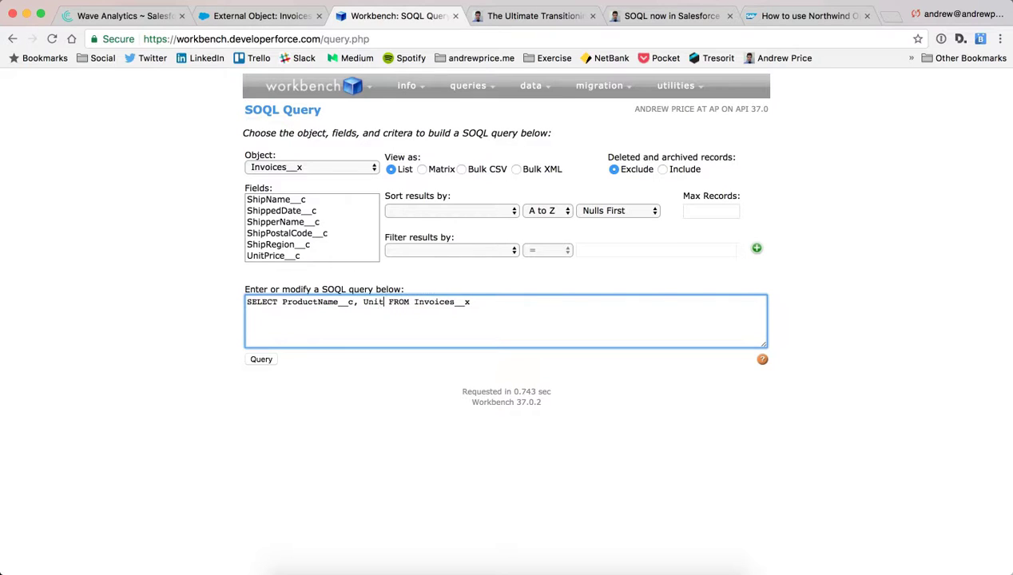
{"action": "type", "text": "__"}
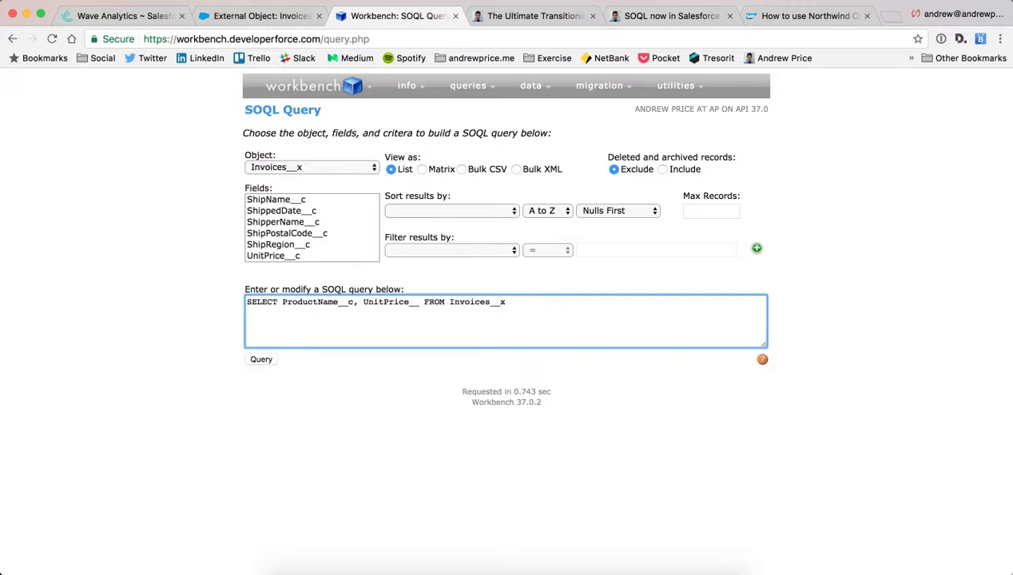
{"action": "type", "text": "c"}
{"action": "left_click", "coordinate": [261, 359]}
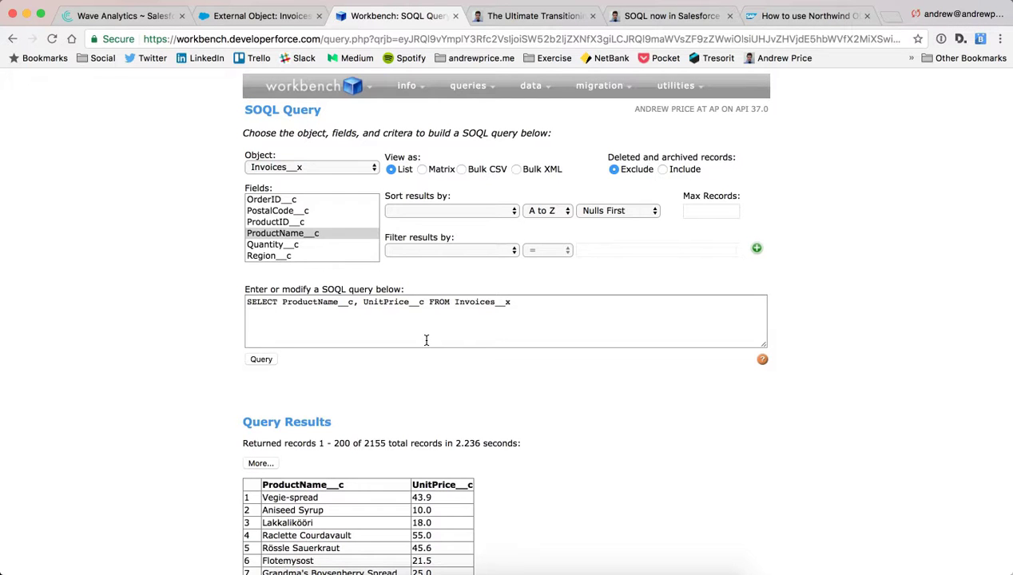
{"action": "scroll", "coordinate": [471, 452], "scroll_direction": "down", "scroll_amount": 3}
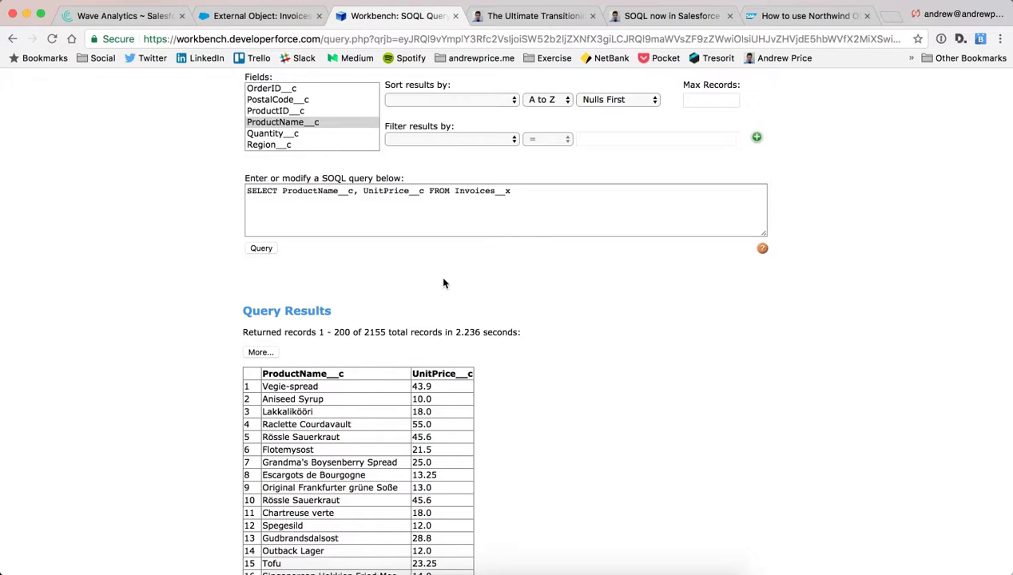
Step: Switch to the Wave Analytics browser tab and create a blank dashboard in the Wave Dashboard Designer
{"action": "left_click", "coordinate": [136, 17]}
{"action": "left_click", "coordinate": [357, 109]}
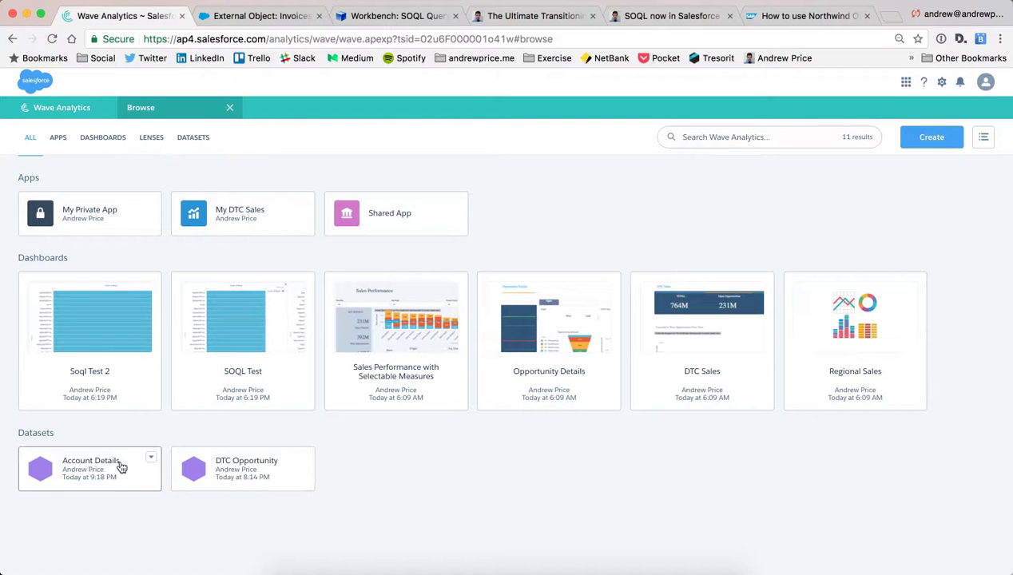
{"action": "left_click", "coordinate": [938, 138]}
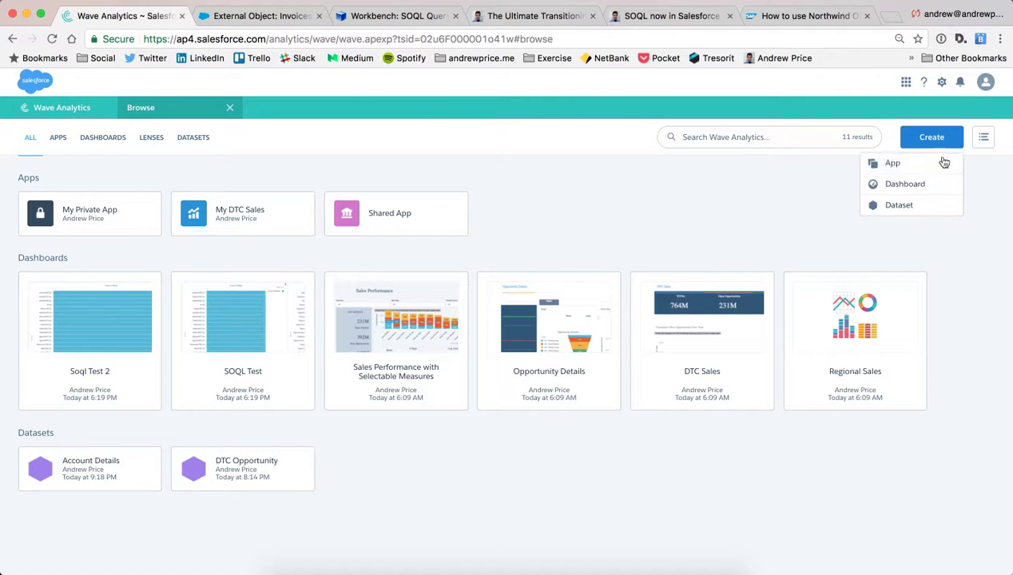
{"action": "left_click", "coordinate": [919, 185]}
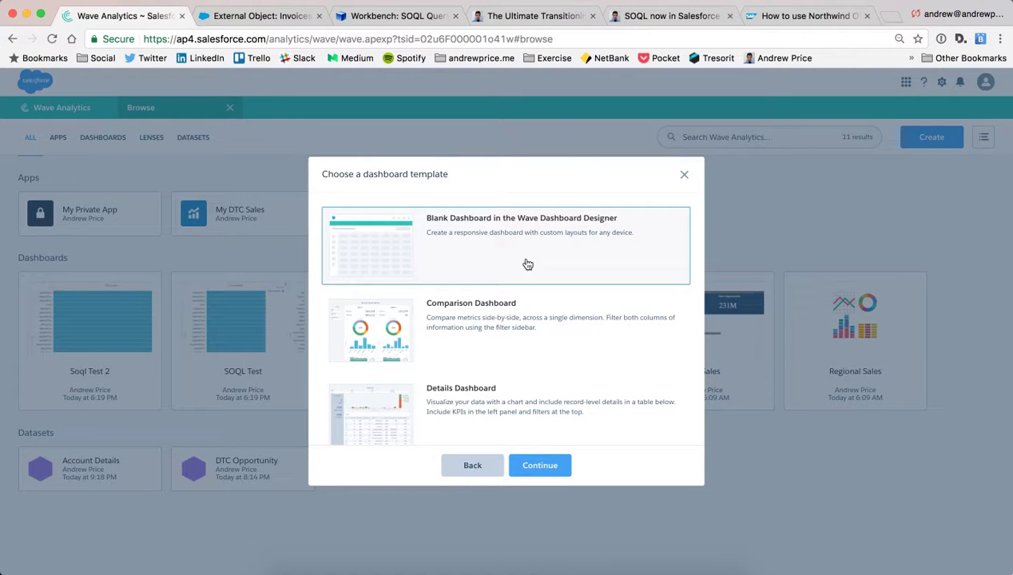
{"action": "left_click", "coordinate": [539, 466]}
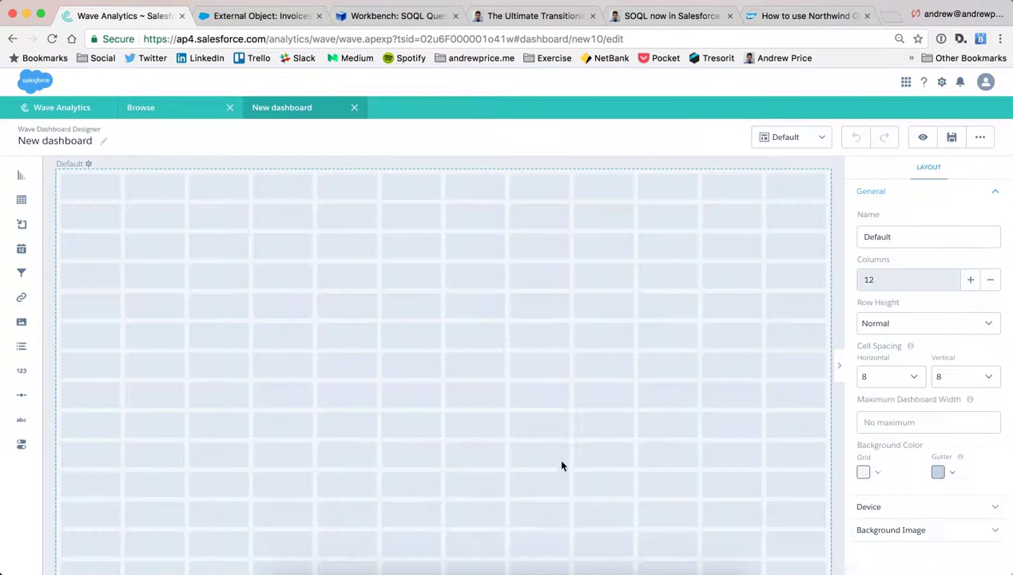
Step: Place a chart widget on the dashboard grid and give it a row-count step from the Account Details dataset
{"action": "left_click", "coordinate": [241, 228]}
{"action": "left_click_drag", "start_coordinate": [23, 176], "coordinate": [232, 291]}
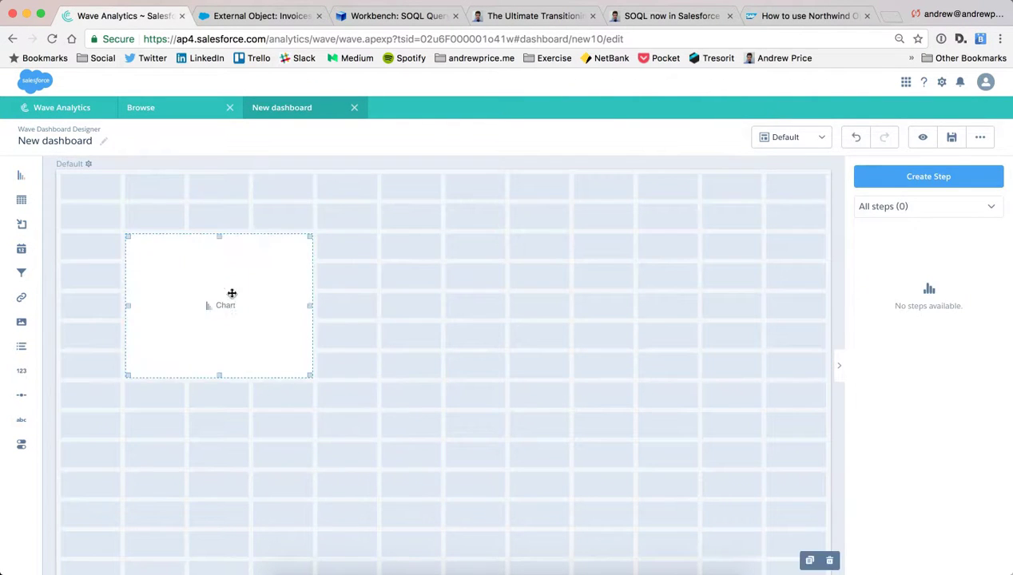
{"action": "left_click", "coordinate": [235, 306]}
{"action": "left_click", "coordinate": [473, 312]}
{"action": "left_click", "coordinate": [543, 553]}
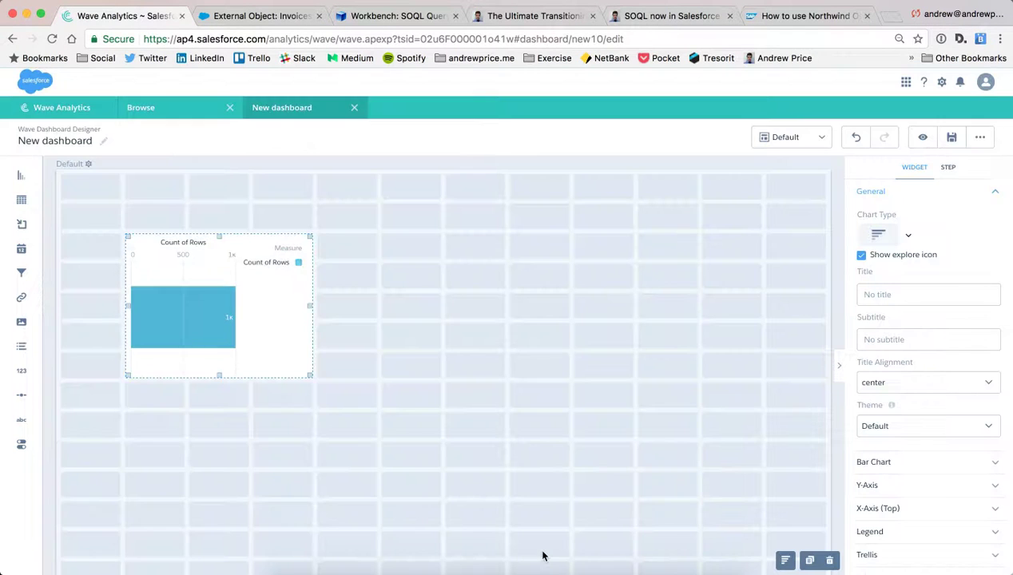
Step: Save the dashboard as "ODATA Test" in My Private App
{"action": "left_click", "coordinate": [953, 139]}
{"action": "triple_click", "coordinate": [469, 270]}
{"action": "type", "text": "ODATA Test"}
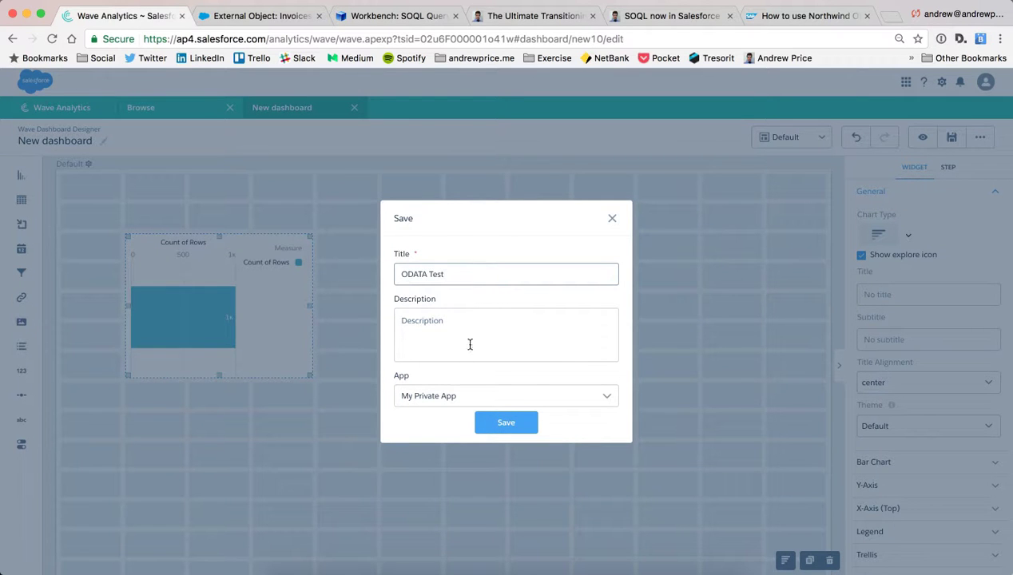
{"action": "left_click", "coordinate": [521, 423]}
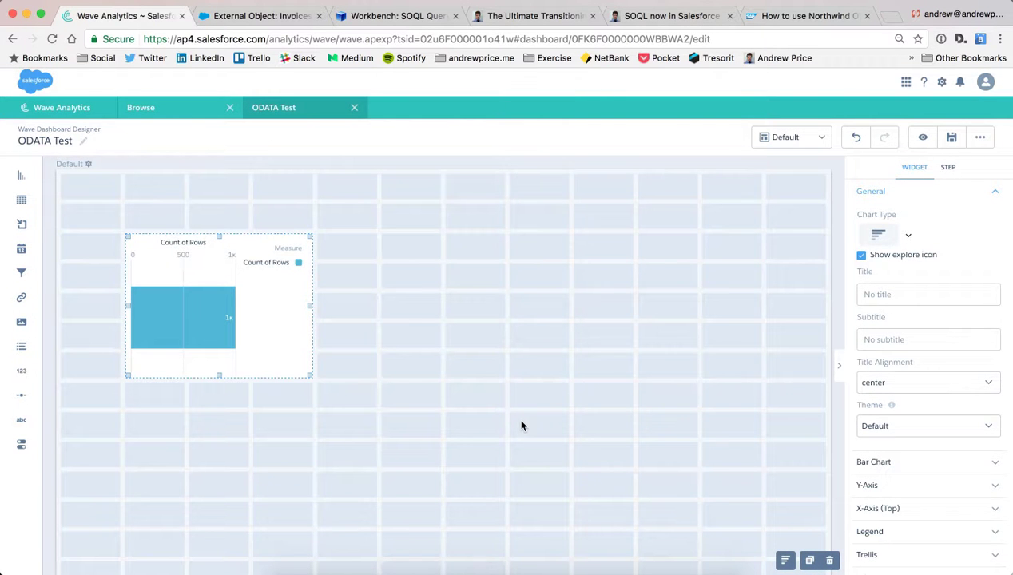
Step: Open the ODATA Test dashboard's JSON and look through its steps and widgets definitions
{"action": "key", "text": "super+e"}
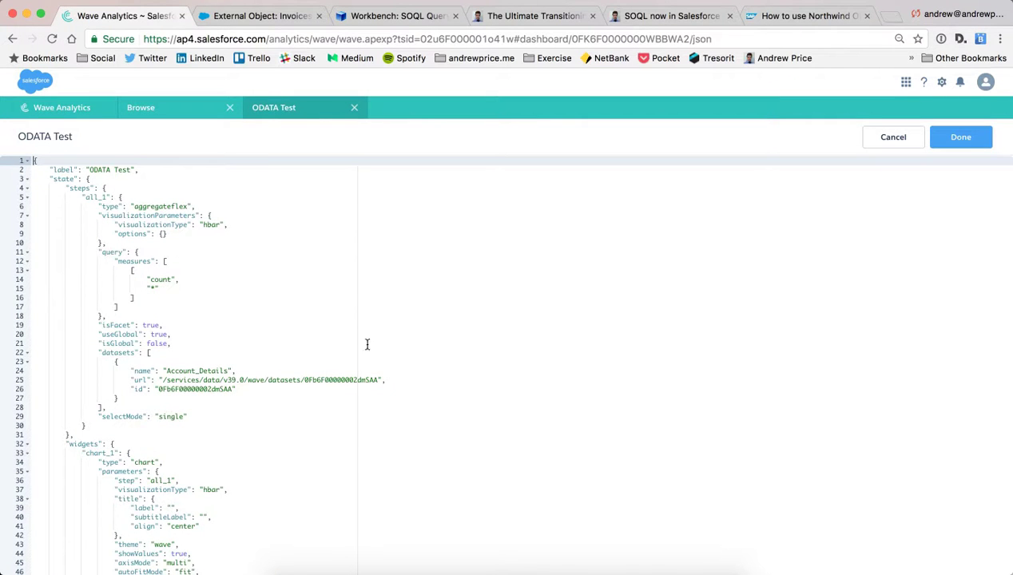
{"action": "scroll", "coordinate": [351, 323], "scroll_direction": "down", "scroll_amount": 5}
{"action": "scroll", "coordinate": [351, 324], "scroll_direction": "up", "scroll_amount": 5}
{"action": "scroll", "coordinate": [55, 218], "scroll_direction": "down", "scroll_amount": 3}
{"action": "scroll", "coordinate": [96, 345], "scroll_direction": "down", "scroll_amount": 5}
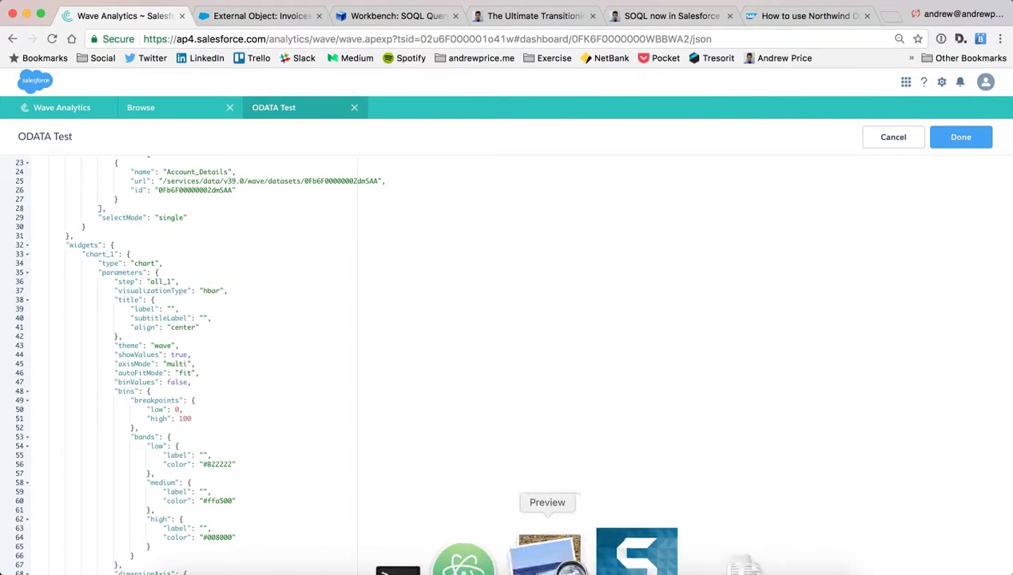
Step: Switch to the Salesforce Spring '17 release notes PDF in Preview and copy the example JSON for a soql step
{"action": "left_click", "coordinate": [553, 545]}
{"action": "left_click_drag", "start_coordinate": [682, 179], "coordinate": [321, 105]}
{"action": "scroll", "coordinate": [372, 308], "scroll_direction": "down", "scroll_amount": 3}
{"action": "scroll", "coordinate": [372, 307], "scroll_direction": "up", "scroll_amount": 5}
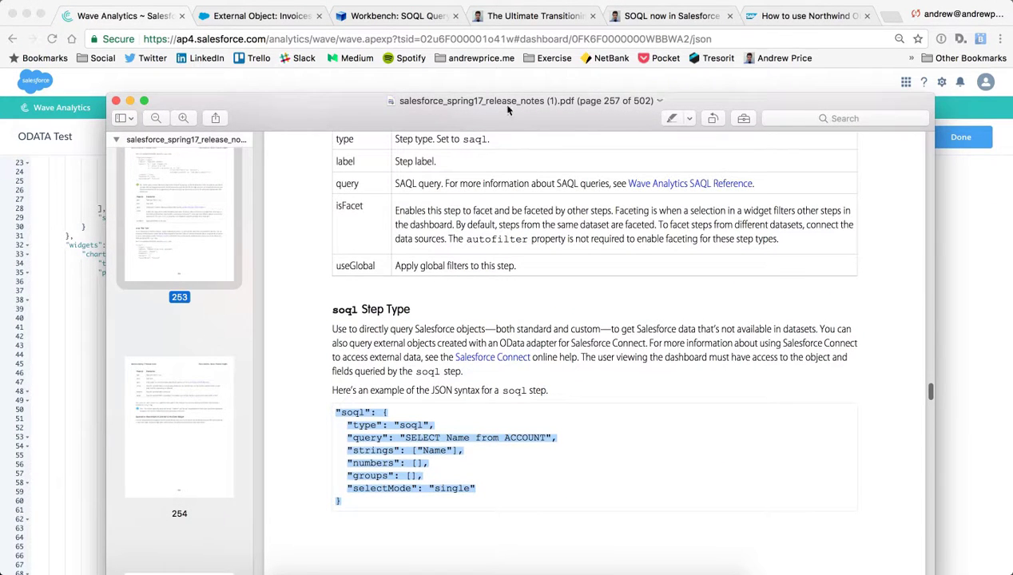
{"action": "scroll", "coordinate": [504, 208], "scroll_direction": "down", "scroll_amount": 2}
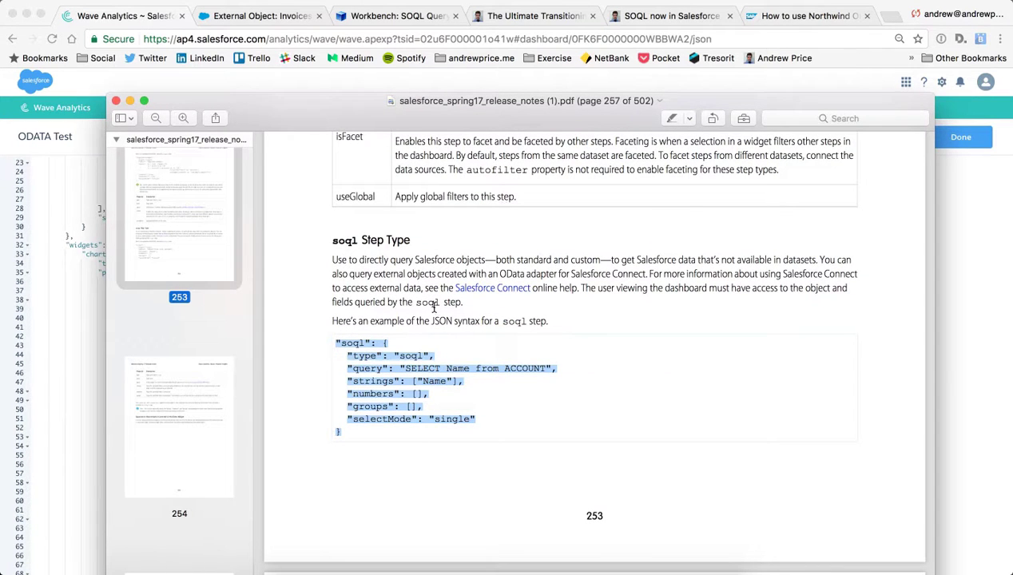
{"action": "scroll", "coordinate": [362, 256], "scroll_direction": "down", "scroll_amount": 2}
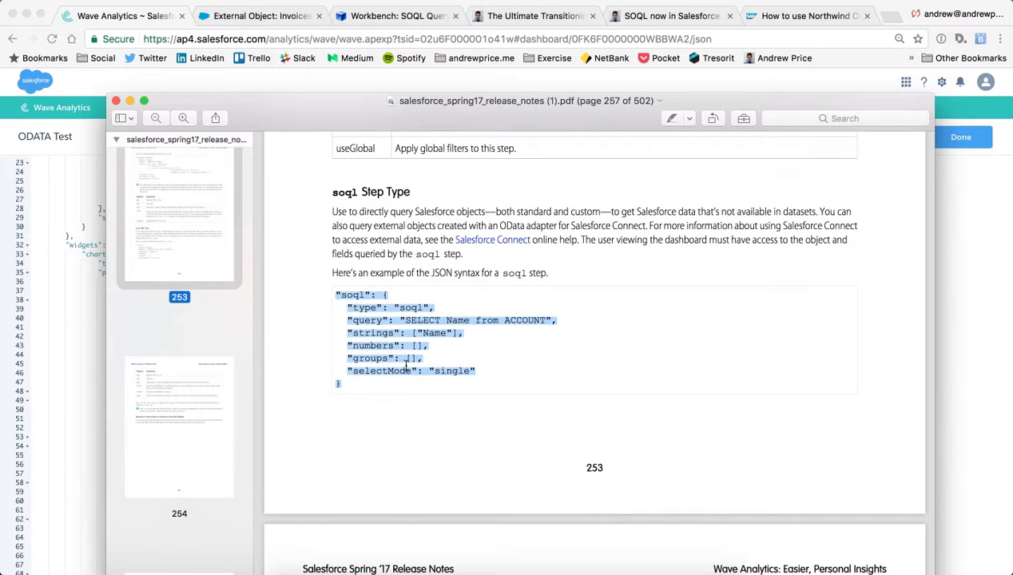
{"action": "scroll", "coordinate": [406, 359], "scroll_direction": "down", "scroll_amount": 2}
{"action": "scroll", "coordinate": [386, 351], "scroll_direction": "up", "scroll_amount": 2}
{"action": "right_click", "coordinate": [384, 319]}
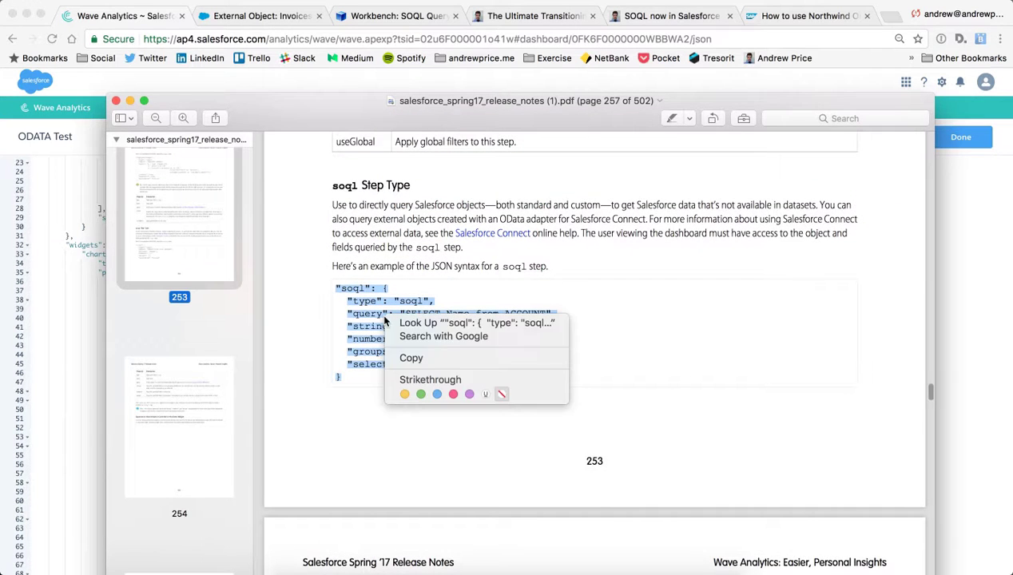
{"action": "left_click", "coordinate": [411, 358]}
Step: Return to the ODATA Test dashboard JSON, collapse the all_1 and widgets blocks, and paste the copied soql step after all_1
{"action": "left_click", "coordinate": [55, 366]}
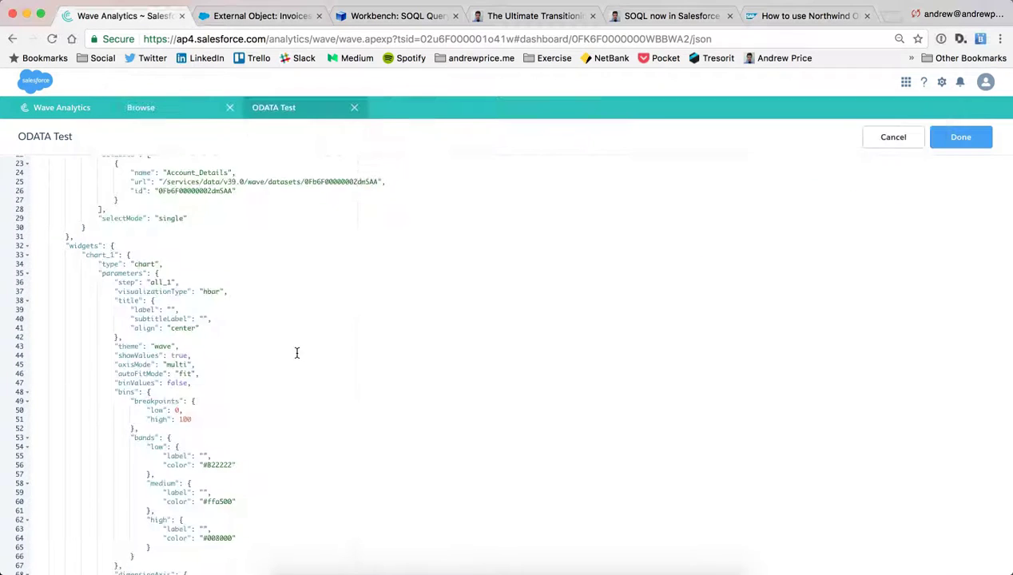
{"action": "scroll", "coordinate": [296, 352], "scroll_direction": "up", "scroll_amount": 5}
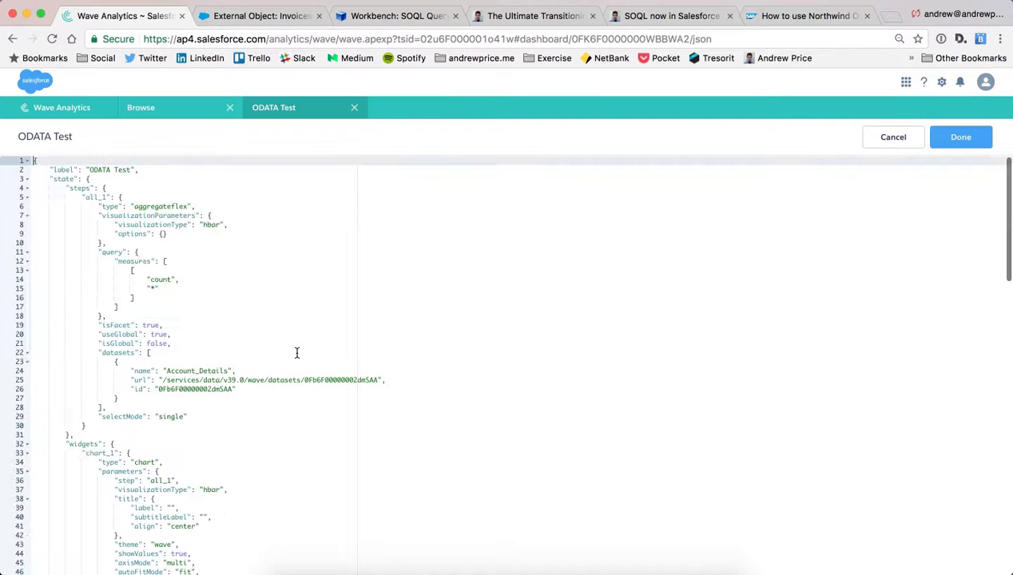
{"action": "left_click", "coordinate": [26, 197]}
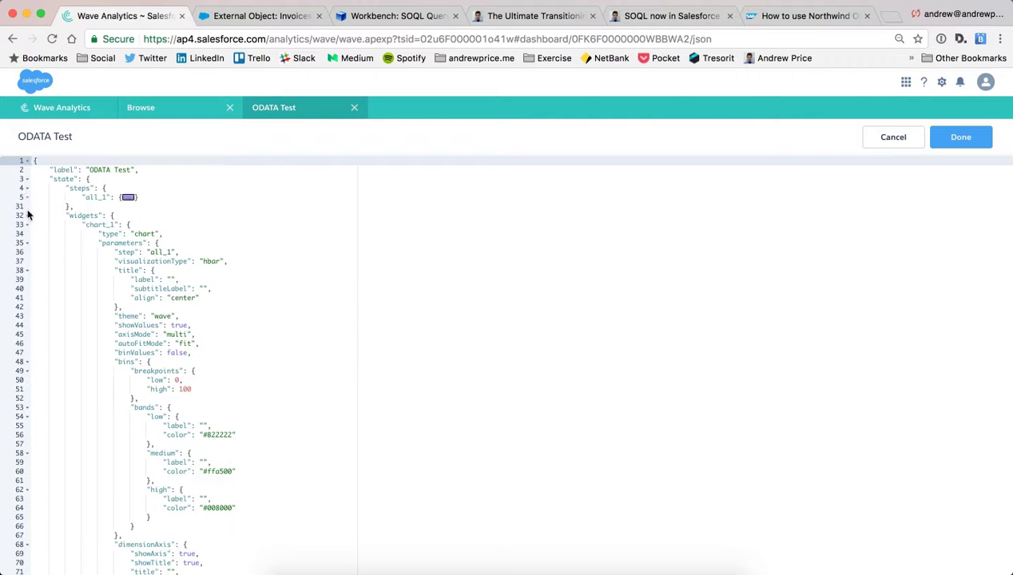
{"action": "left_click", "coordinate": [27, 214]}
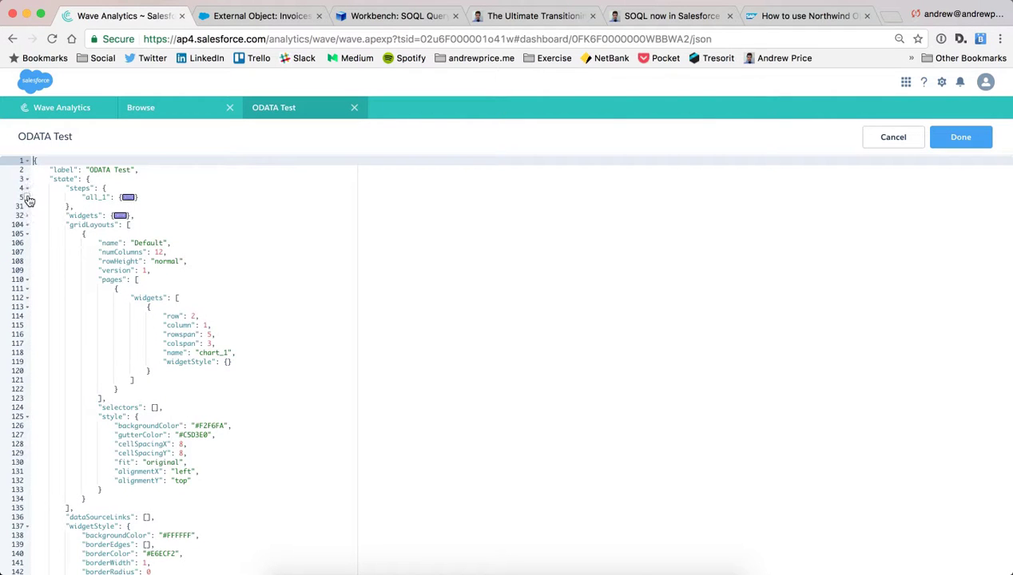
{"action": "left_click", "coordinate": [150, 197]}
{"action": "key", "text": "Return"}
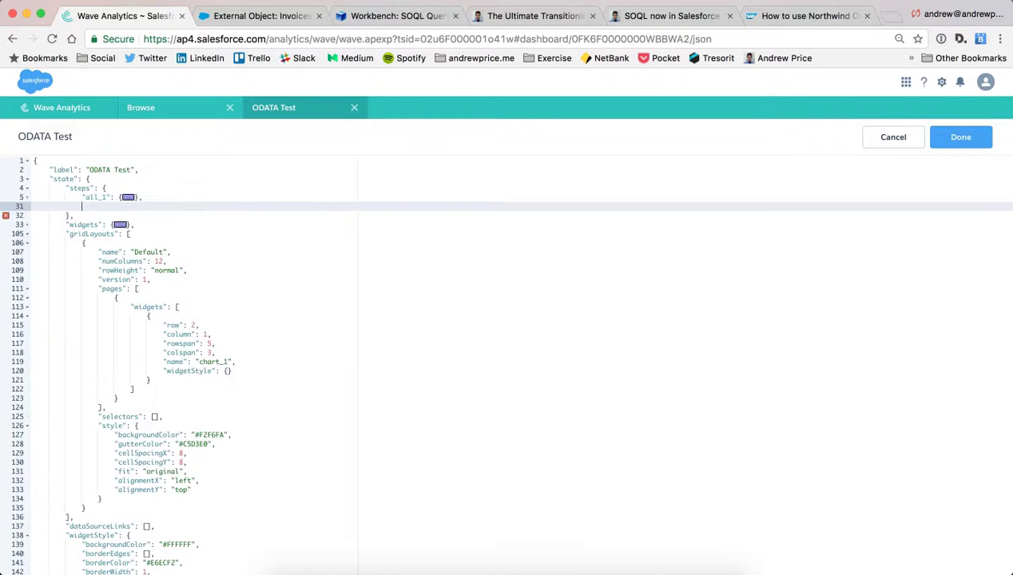
{"action": "key", "text": "super+v"}
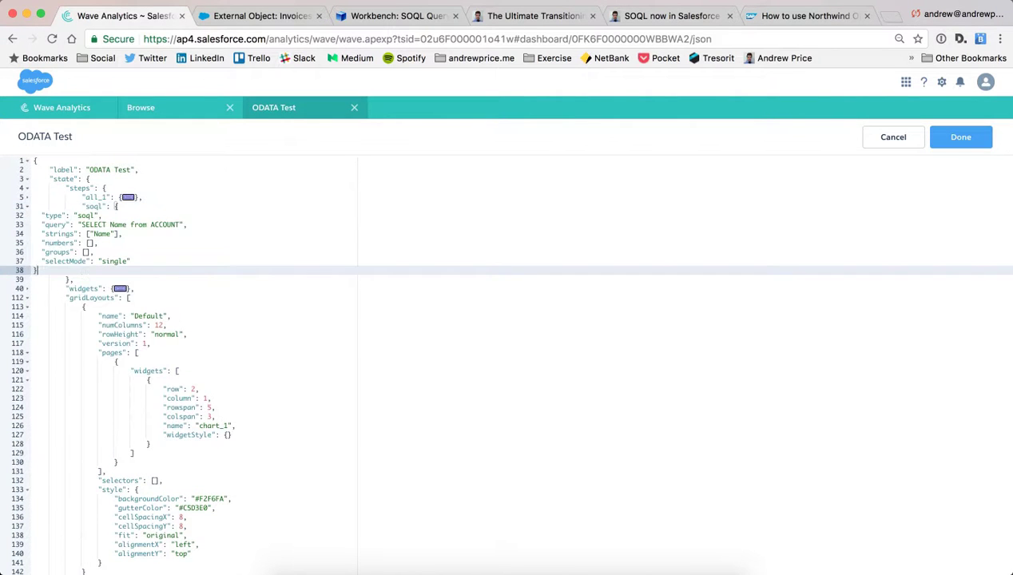
{"action": "left_click", "coordinate": [92, 205]}
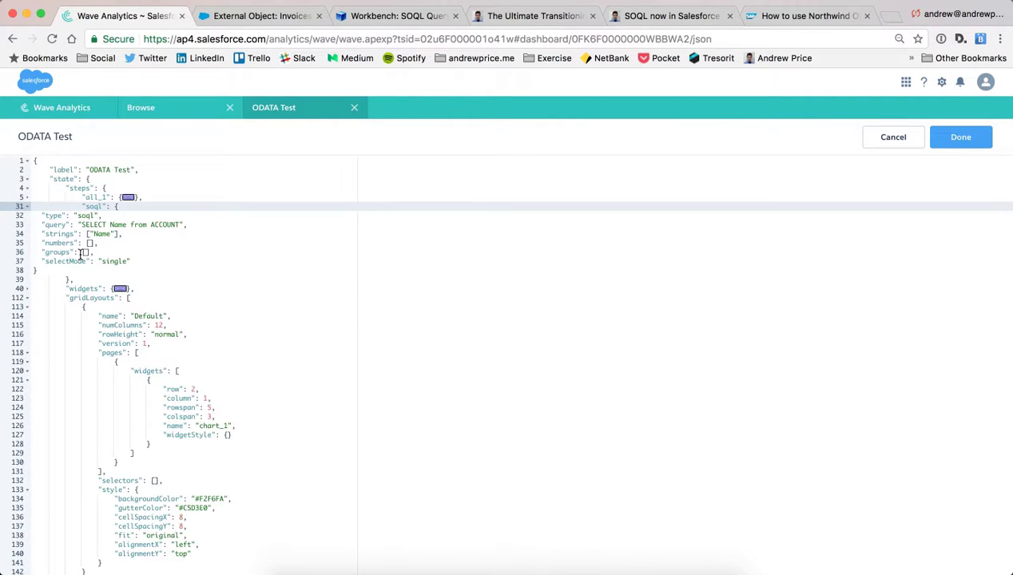
Step: Replace the soql step's query with "SELECT ProductName__c, UnitPrice__c FROM Invoices__x", copied from the Workbench SOQL query
{"action": "left_click", "coordinate": [391, 18]}
{"action": "triple_click", "coordinate": [370, 196]}
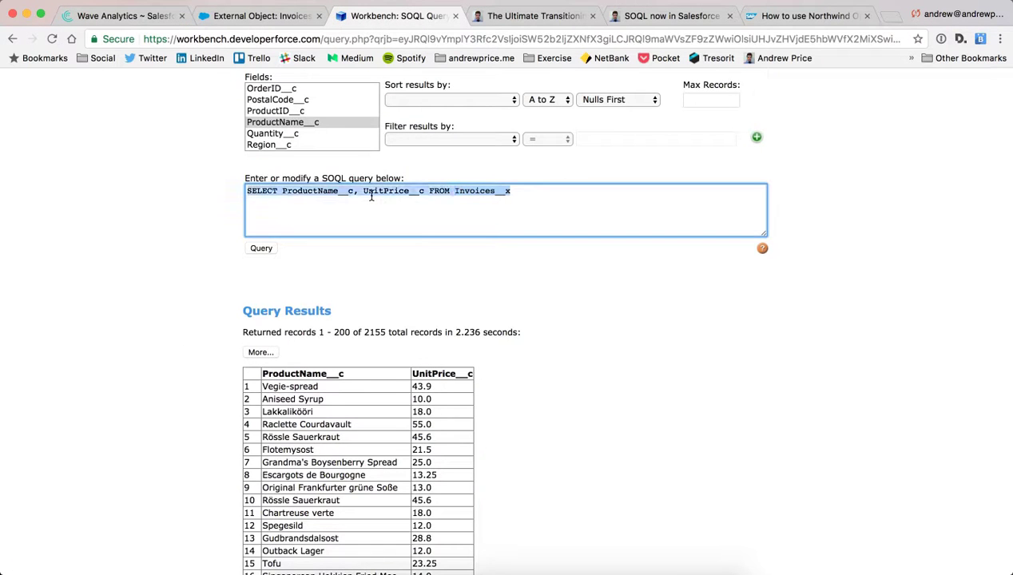
{"action": "left_click", "coordinate": [154, 18]}
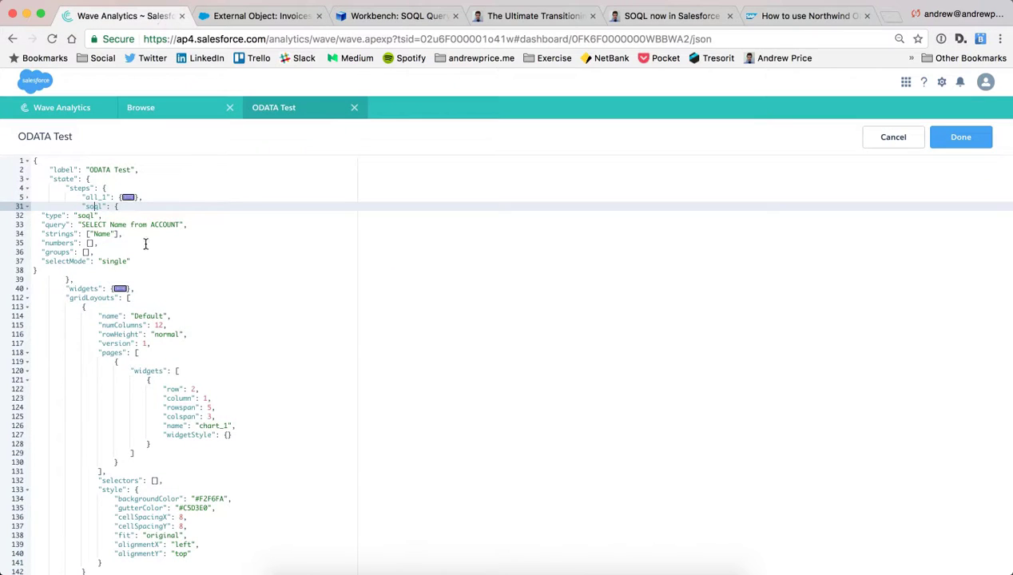
{"action": "left_click_drag", "start_coordinate": [83, 226], "coordinate": [182, 225]}
{"action": "key", "text": "super+v"}
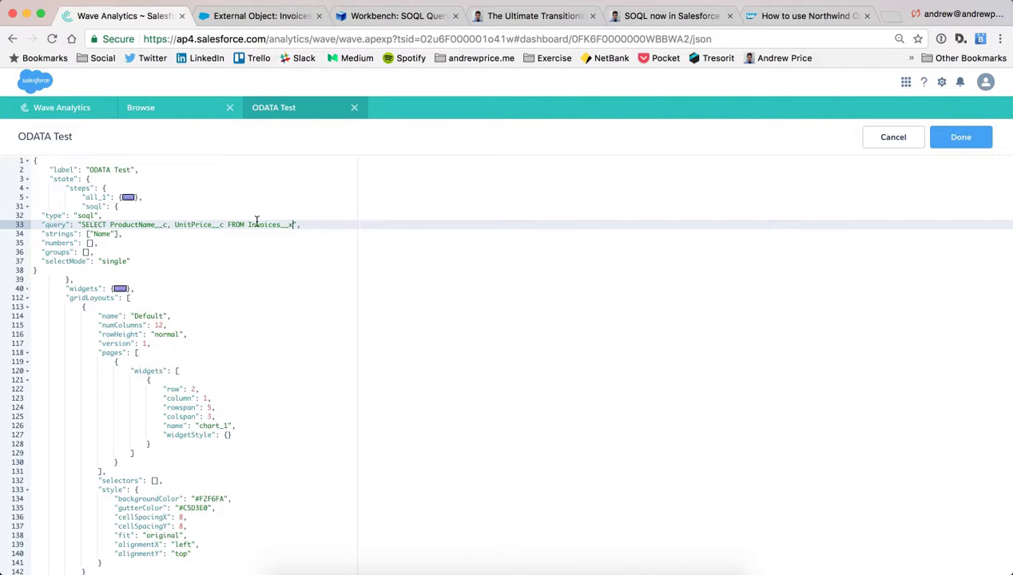
{"action": "left_click_drag", "start_coordinate": [295, 226], "coordinate": [247, 226]}
{"action": "left_click", "coordinate": [142, 261]}
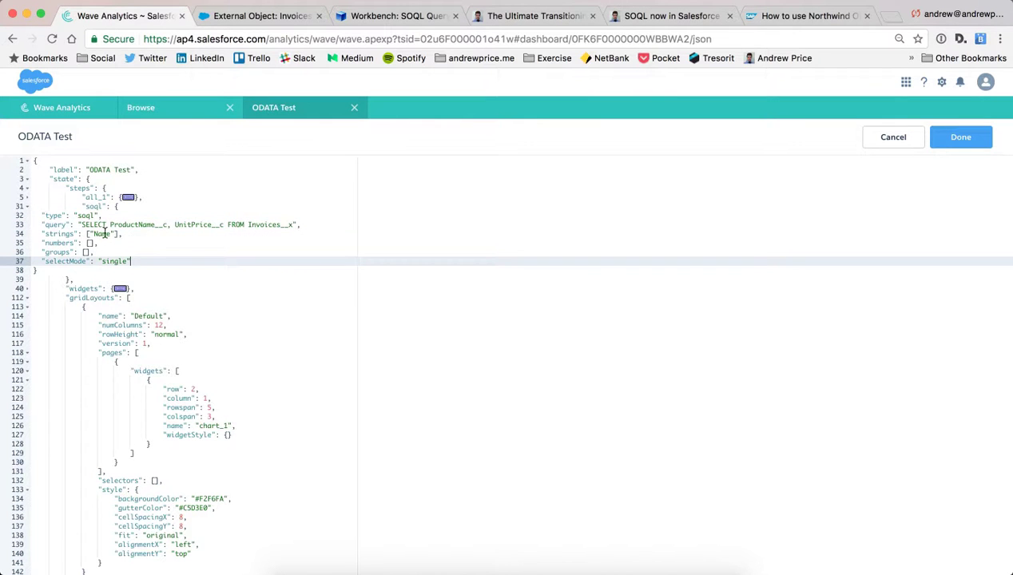
Step: Set the soql step's strings array to "ProductName__c" and its numbers array to "UnitPrice__c"
{"action": "double_click", "coordinate": [150, 224]}
{"action": "left_click", "coordinate": [164, 281]}
{"action": "double_click", "coordinate": [103, 234]}
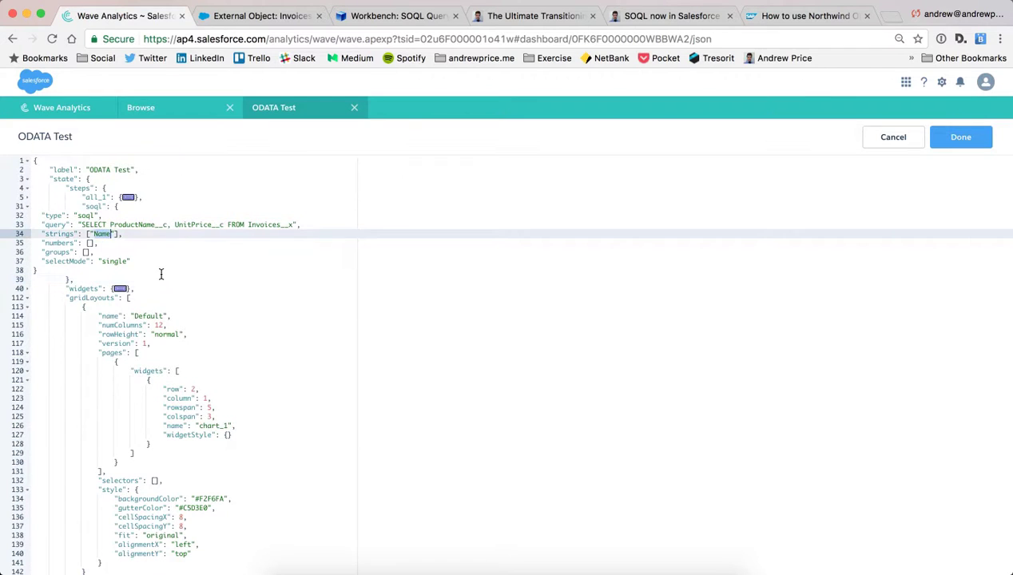
{"action": "key", "text": "ctrl+v"}
{"action": "double_click", "coordinate": [199, 224]}
{"action": "left_click", "coordinate": [89, 242]}
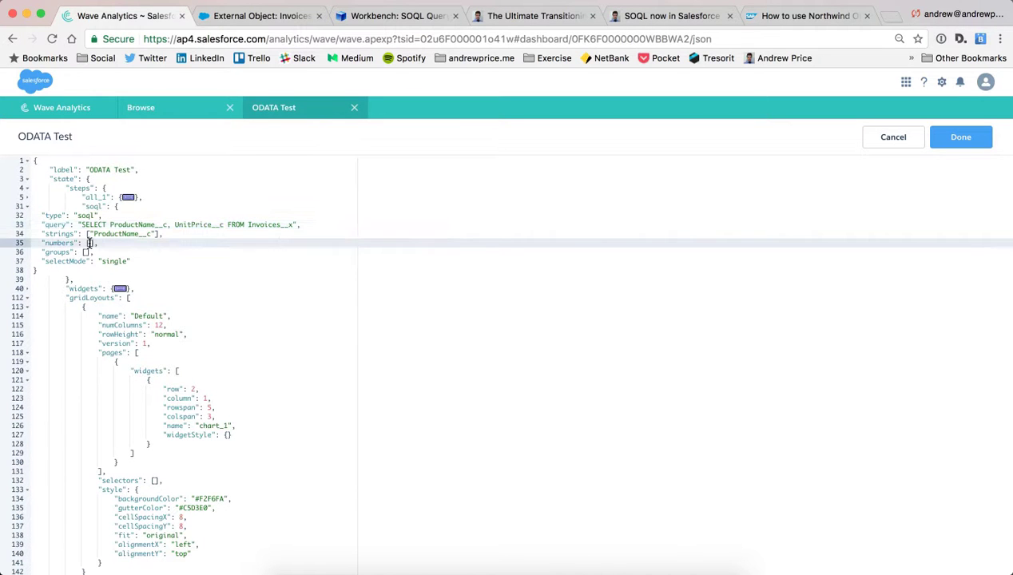
{"action": "key", "text": "ctrl+v"}
Step: Set the soql step's groups array to "ProductName__c" and apply the JSON changes to the dashboard
{"action": "double_click", "coordinate": [158, 225]}
{"action": "left_click", "coordinate": [86, 252]}
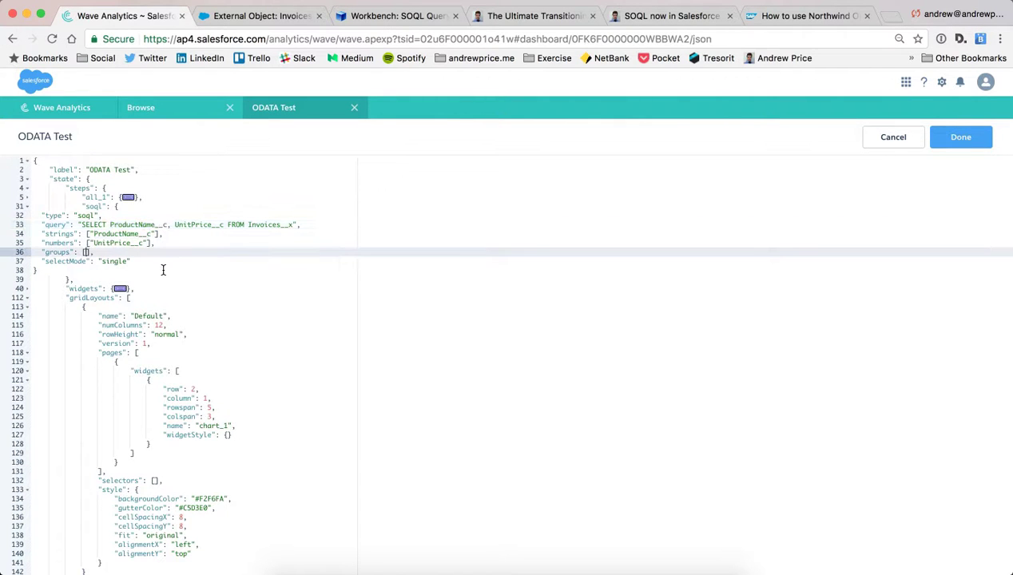
{"action": "type", "text": "\""}
{"action": "key", "text": "ctrl+v"}
{"action": "left_click", "coordinate": [166, 315]}
{"action": "scroll", "coordinate": [164, 311], "scroll_direction": "down", "scroll_amount": 1}
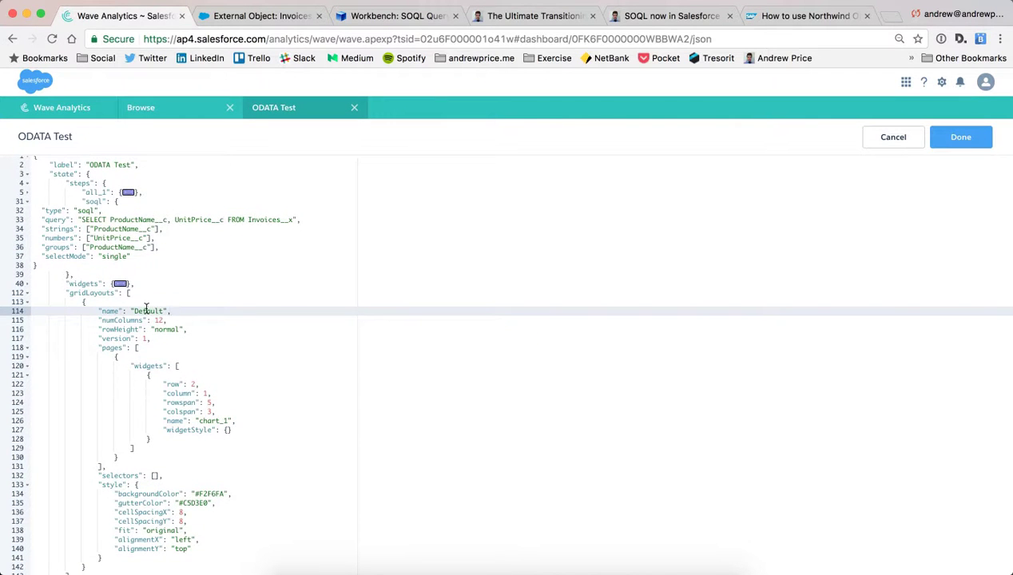
{"action": "left_click_drag", "start_coordinate": [43, 238], "coordinate": [162, 238]}
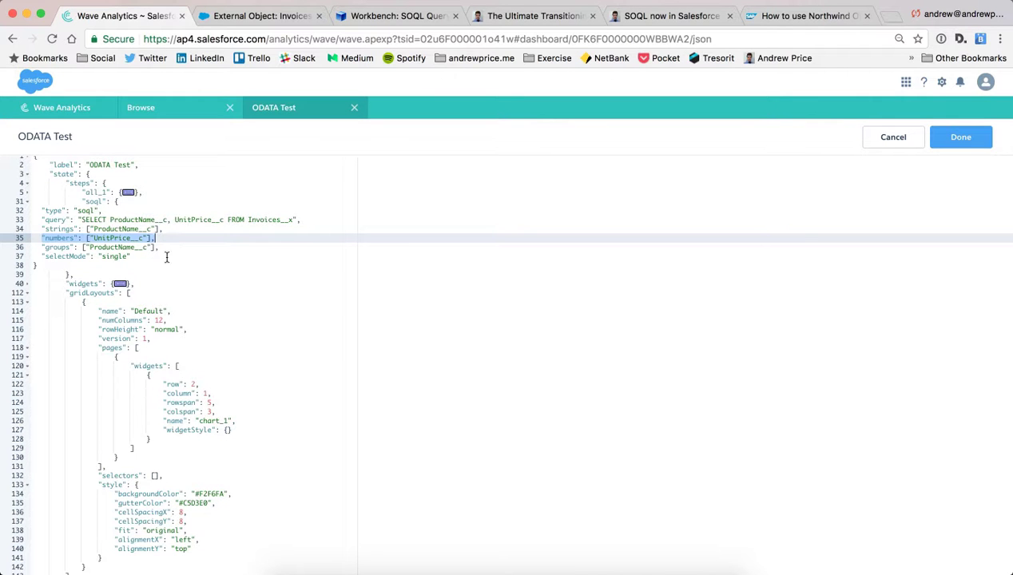
{"action": "left_click_drag", "start_coordinate": [43, 248], "coordinate": [159, 248]}
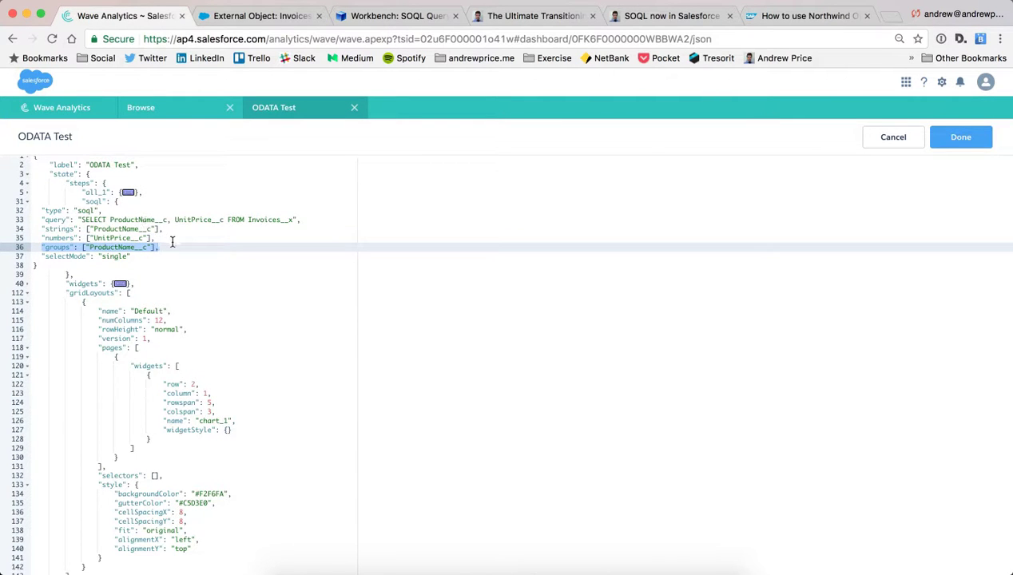
{"action": "left_click", "coordinate": [958, 141]}
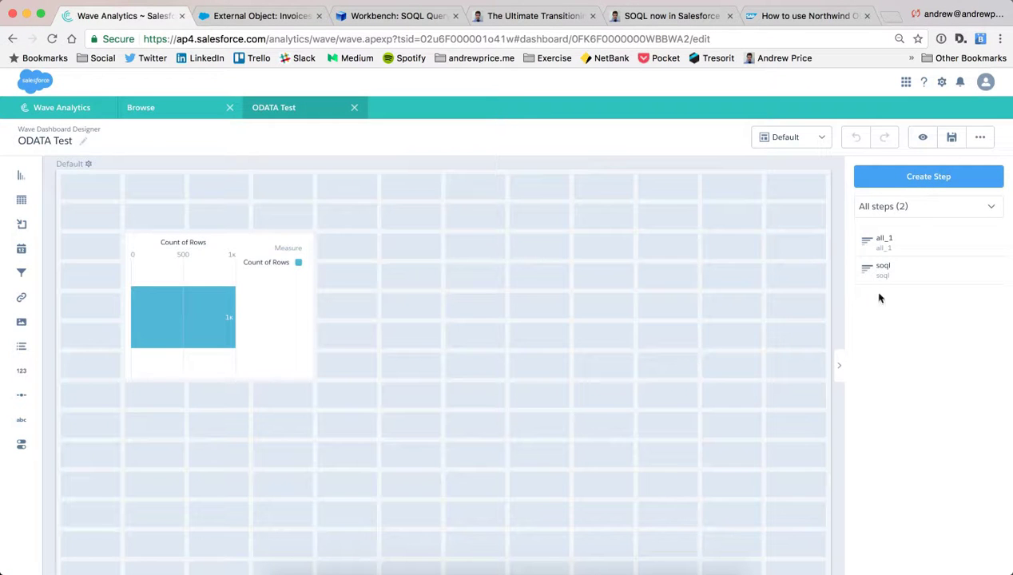
Step: Place the soql step as a chart beside the row-count chart, enlarge it, and shift it up one grid row
{"action": "left_click_drag", "start_coordinate": [886, 273], "coordinate": [587, 317]}
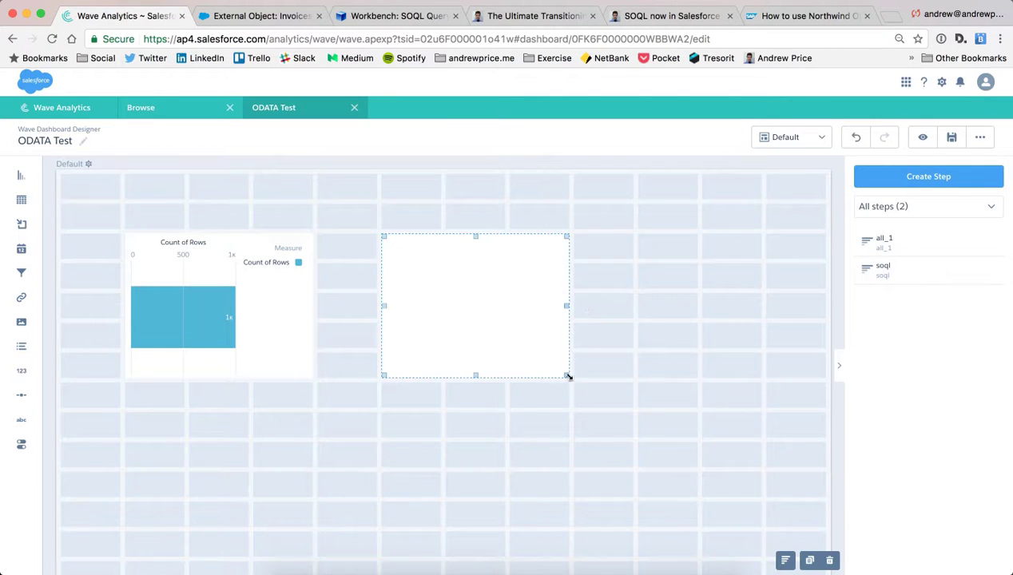
{"action": "left_click_drag", "start_coordinate": [567, 375], "coordinate": [710, 520]}
{"action": "left_click_drag", "start_coordinate": [607, 410], "coordinate": [631, 387]}
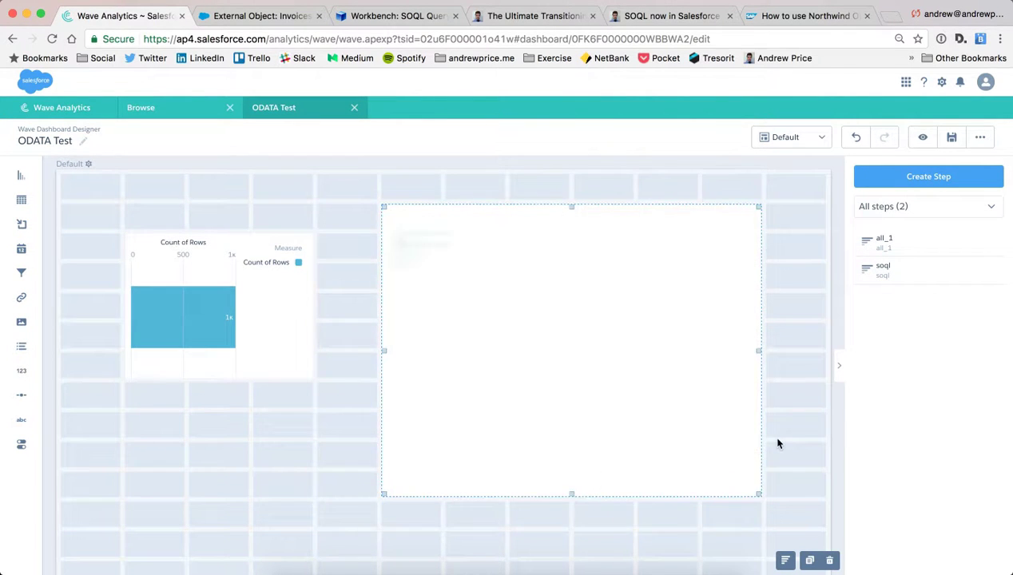
Step: Set the new bar chart's auto fit to None and widen the chart by one grid column on each side
{"action": "left_click", "coordinate": [723, 444]}
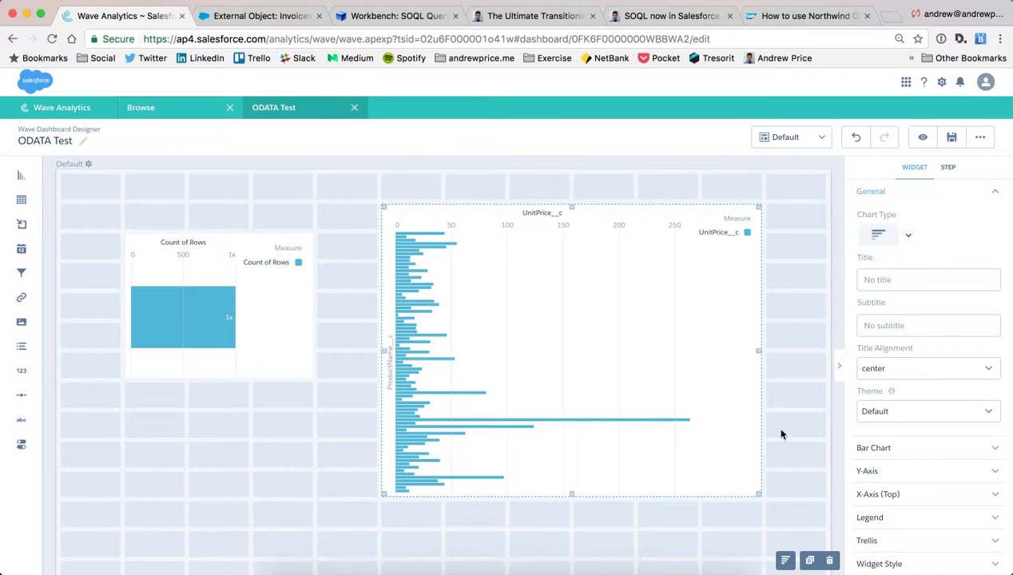
{"action": "left_click", "coordinate": [872, 447]}
{"action": "scroll", "coordinate": [887, 448], "scroll_direction": "down", "scroll_amount": 2}
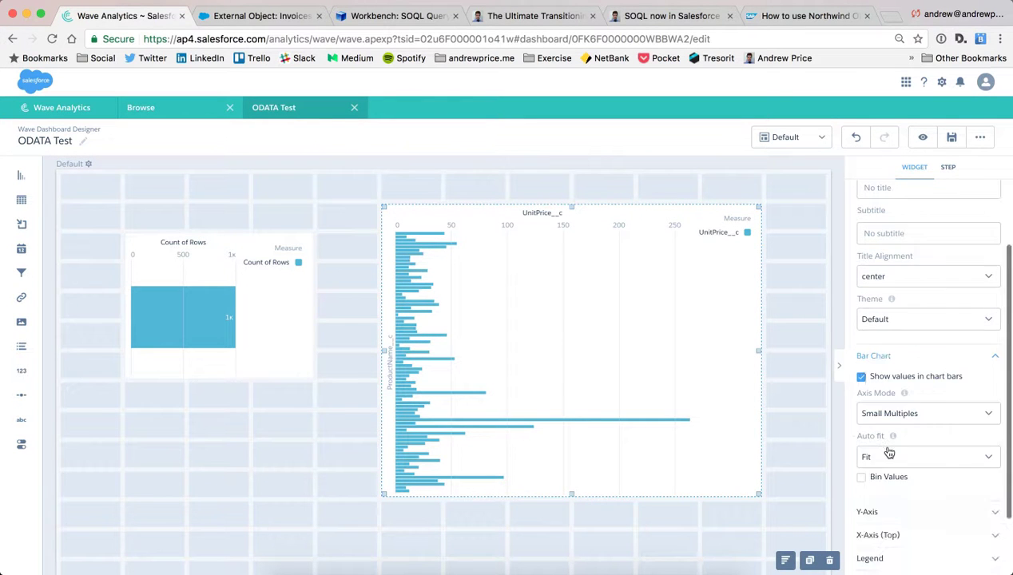
{"action": "scroll", "coordinate": [890, 451], "scroll_direction": "down", "scroll_amount": 2}
{"action": "left_click", "coordinate": [907, 414]}
{"action": "left_click", "coordinate": [899, 433]}
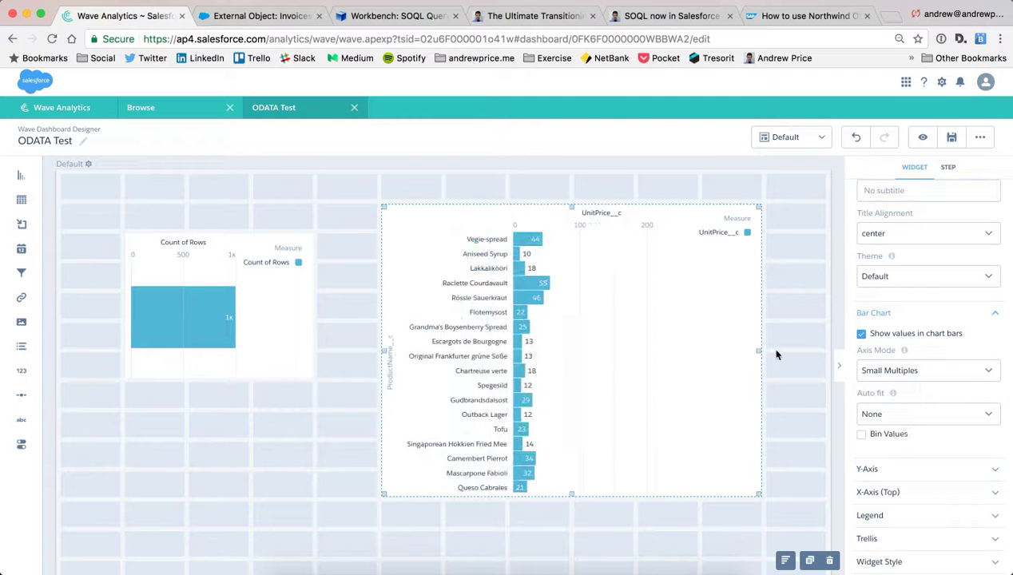
{"action": "left_click_drag", "start_coordinate": [759, 351], "coordinate": [807, 354]}
{"action": "left_click_drag", "start_coordinate": [361, 354], "coordinate": [345, 351]}
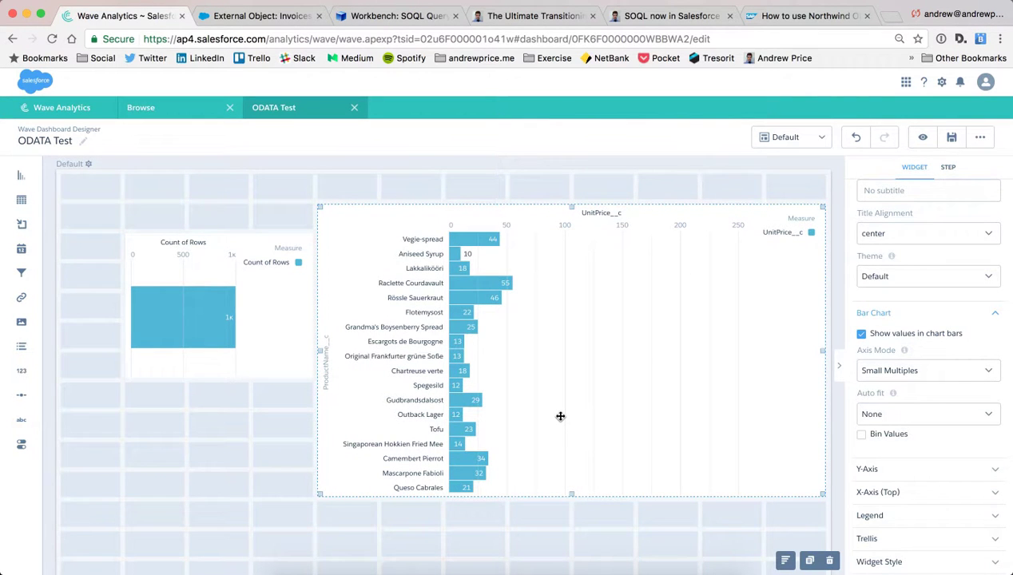
{"action": "left_click", "coordinate": [951, 138]}
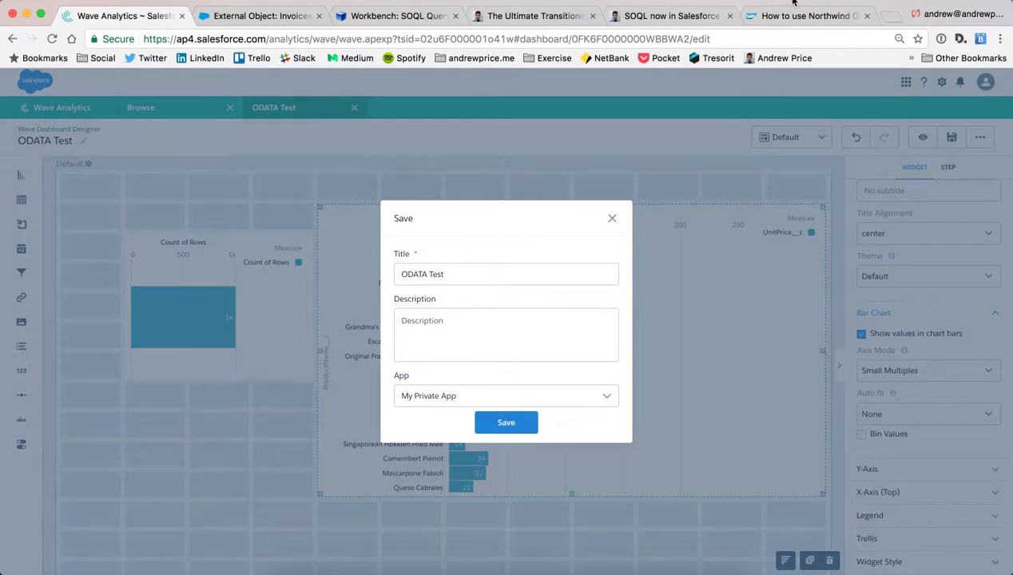
{"action": "key", "text": "Escape"}
{"action": "left_click", "coordinate": [791, 15]}
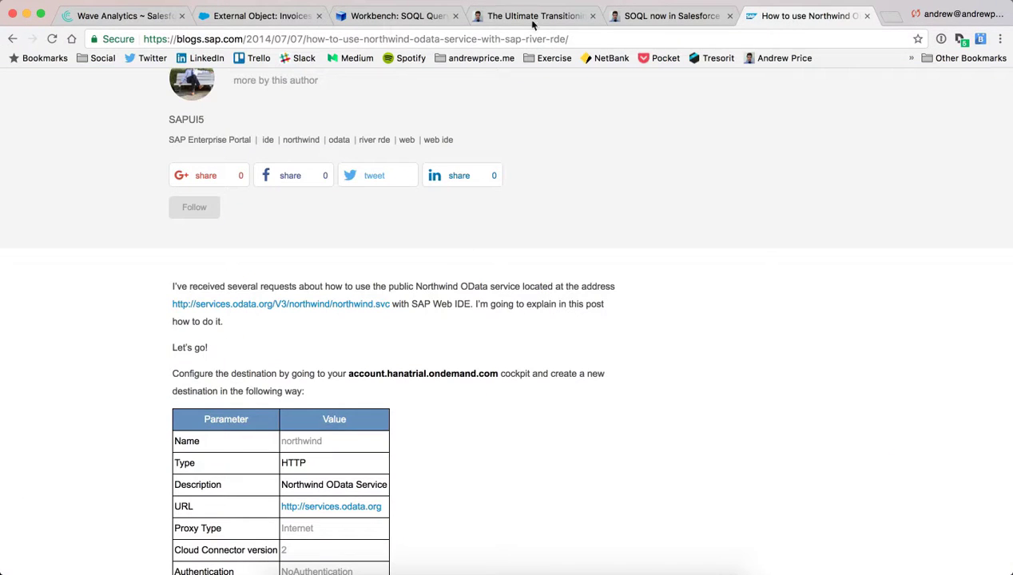
Step: Switch to the Workbench SOQL query on Invoices__x and sort its results by UnitPrice__c
{"action": "left_click", "coordinate": [372, 19]}
{"action": "scroll", "coordinate": [482, 229], "scroll_direction": "up", "scroll_amount": 1}
{"action": "scroll", "coordinate": [483, 229], "scroll_direction": "up", "scroll_amount": 2}
{"action": "left_click", "coordinate": [451, 210]}
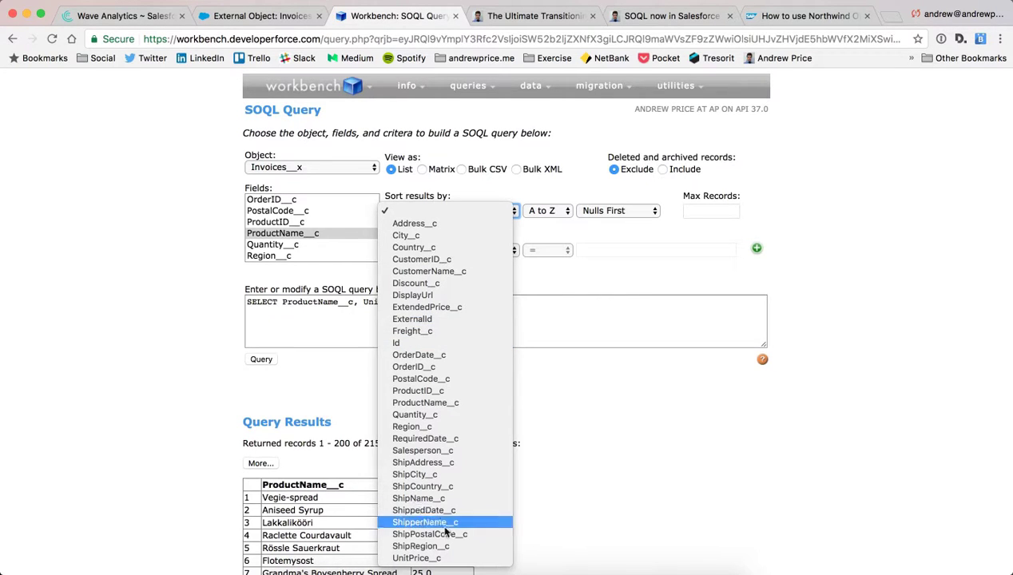
{"action": "left_click", "coordinate": [475, 557]}
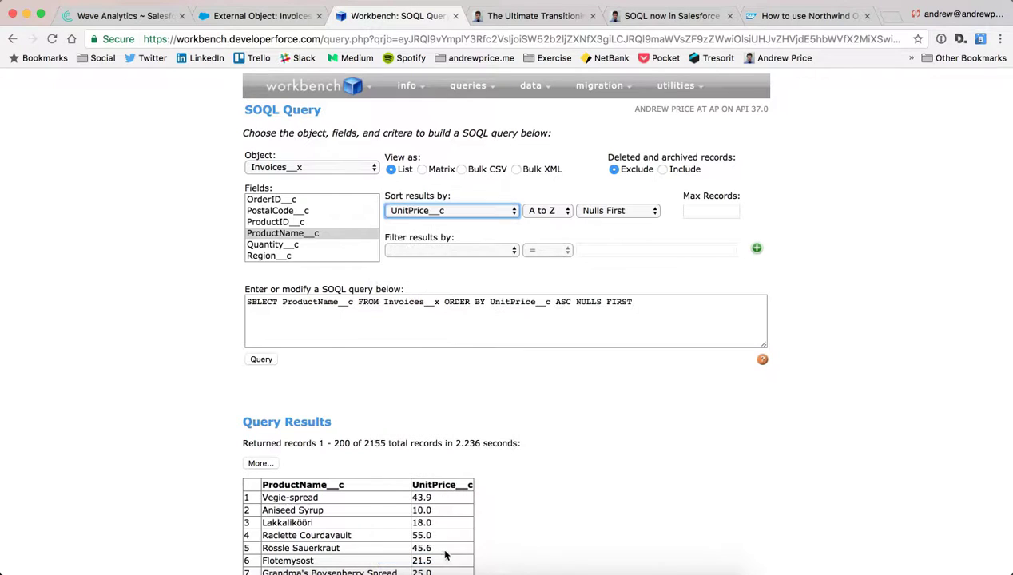
Step: Add UnitPrice__c after ProductName__c in the sorted Invoices__x query, run it, and look through the results
{"action": "left_click", "coordinate": [355, 301]}
{"action": "type", "text": ", Unit"}
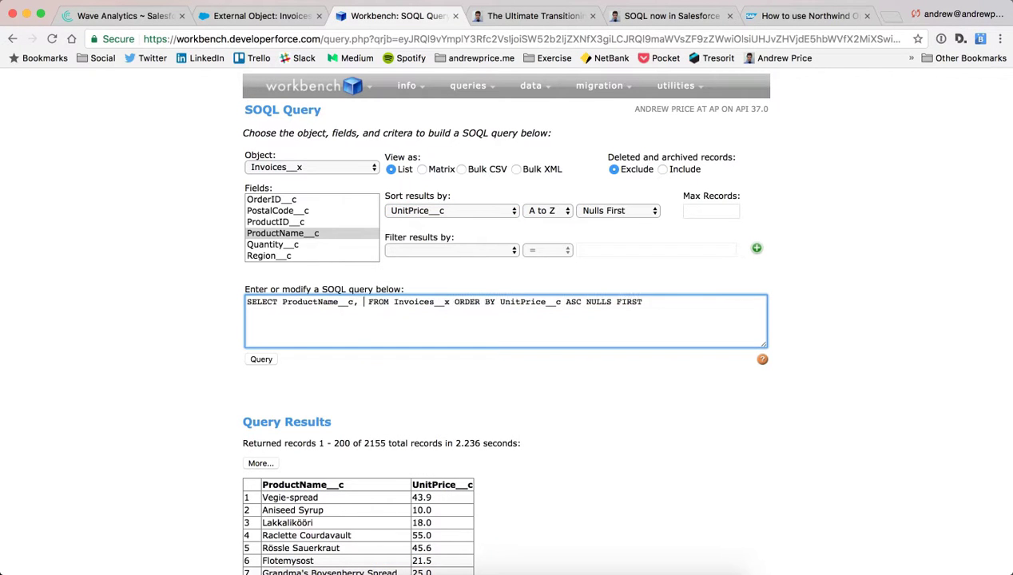
{"action": "type", "text": "Price__"}
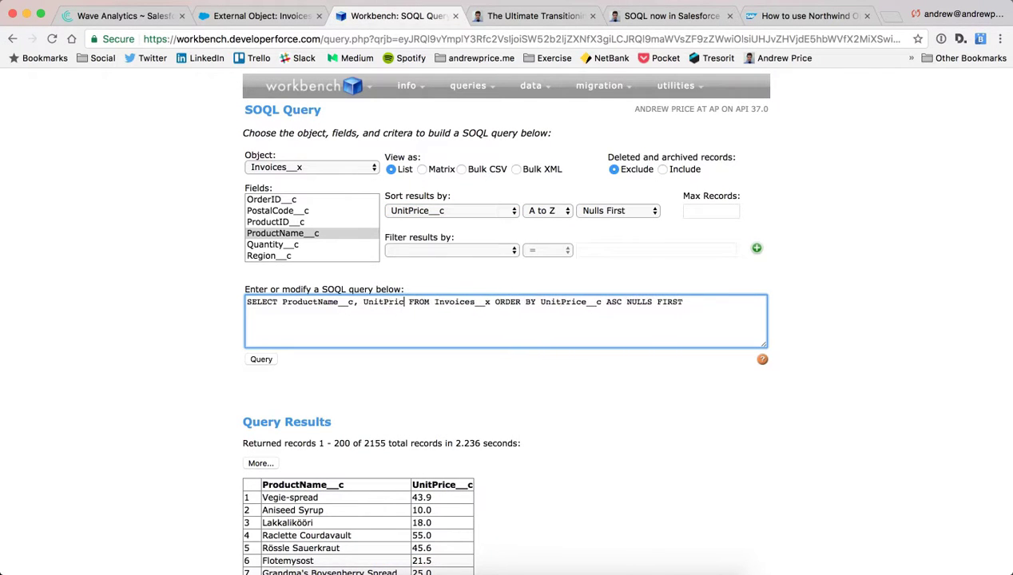
{"action": "type", "text": "c"}
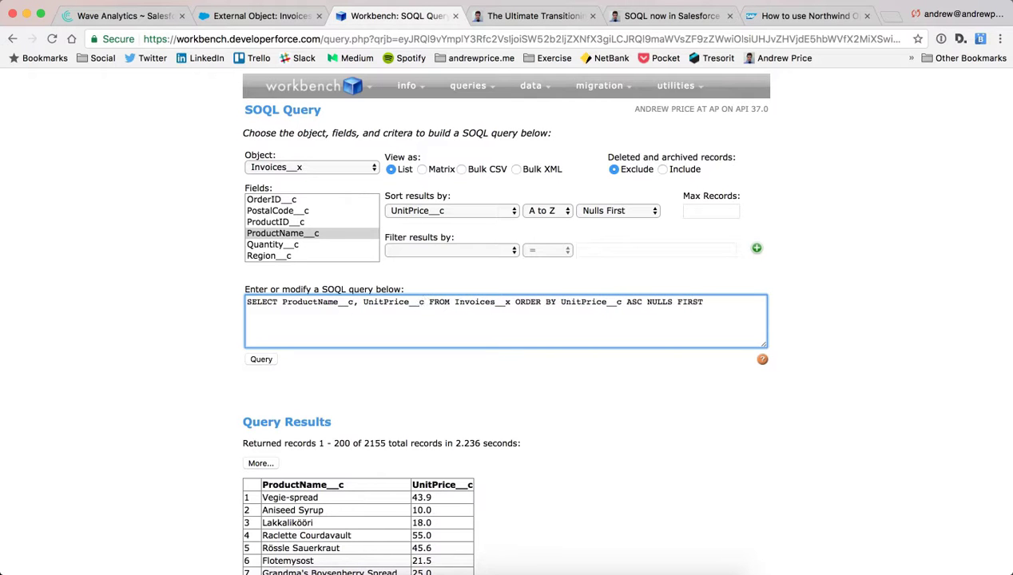
{"action": "key", "text": "super+a"}
{"action": "left_click", "coordinate": [260, 361]}
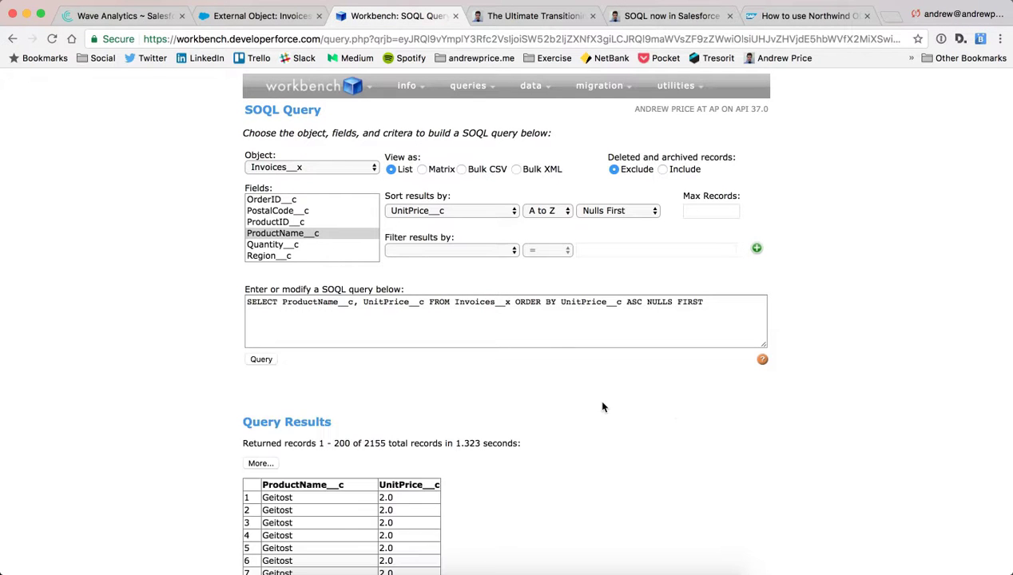
{"action": "scroll", "coordinate": [670, 414], "scroll_direction": "down", "scroll_amount": 5}
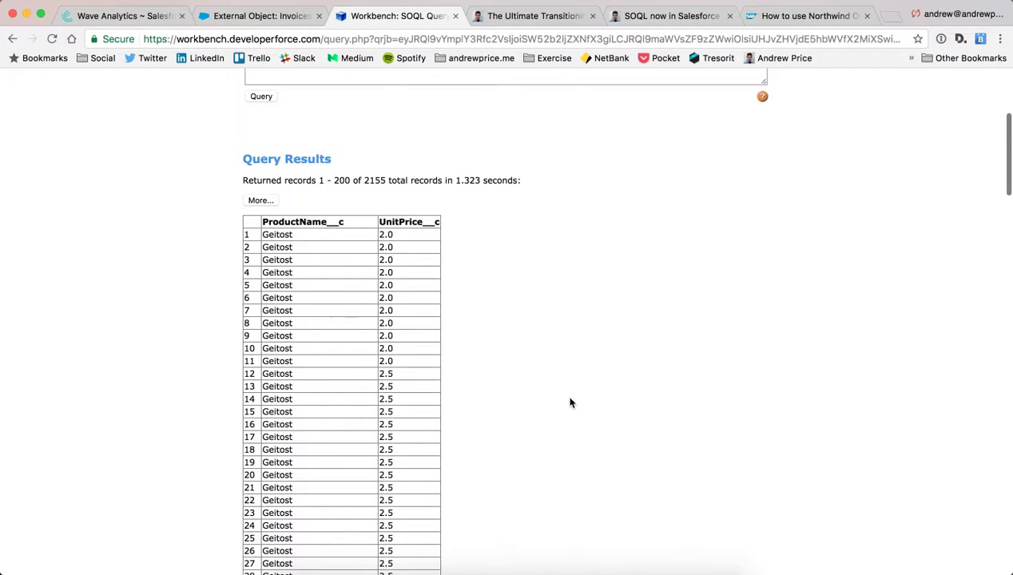
{"action": "scroll", "coordinate": [480, 391], "scroll_direction": "up", "scroll_amount": 1}
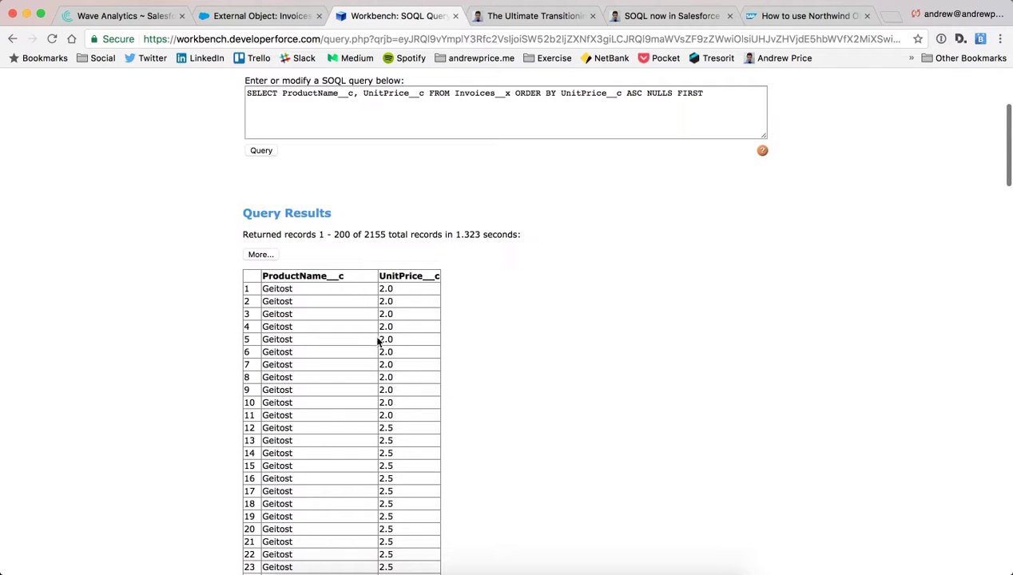
{"action": "scroll", "coordinate": [411, 329], "scroll_direction": "up", "scroll_amount": 2}
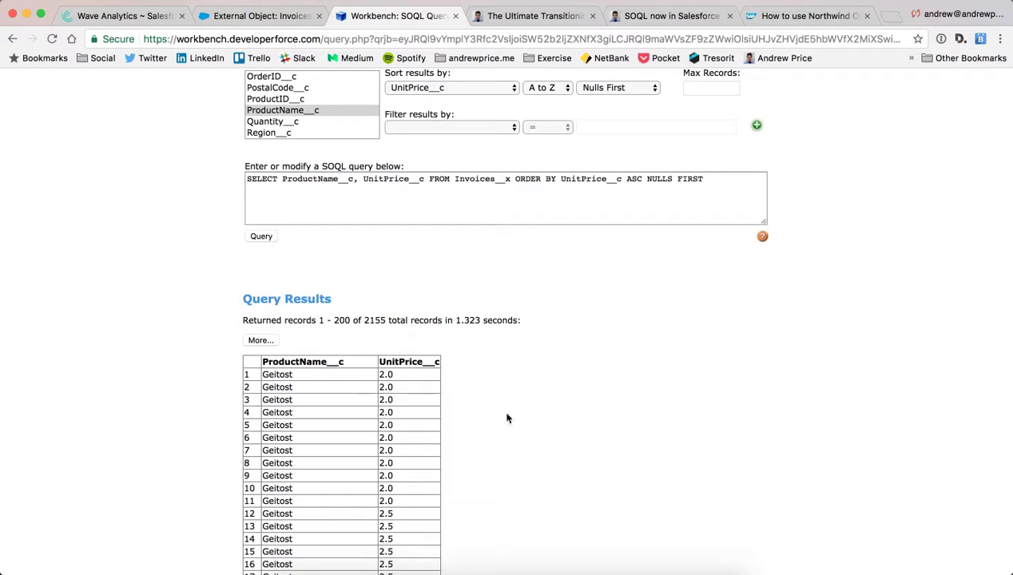
Step: Try running the Invoices__x query with UnitPrice__c removed from its ORDER BY clause
{"action": "scroll", "coordinate": [378, 388], "scroll_direction": "down", "scroll_amount": 15}
{"action": "scroll", "coordinate": [378, 388], "scroll_direction": "down", "scroll_amount": 20}
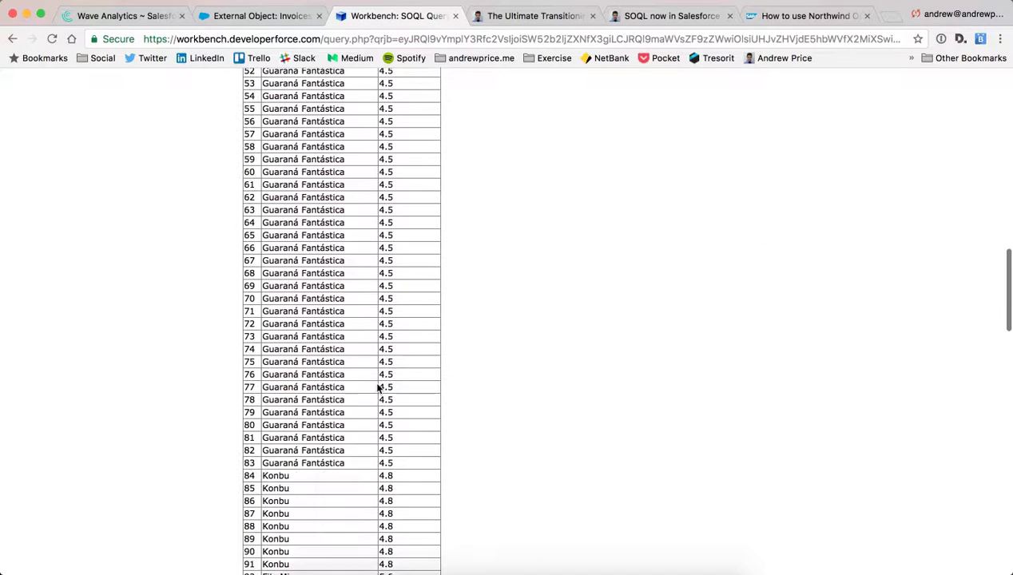
{"action": "scroll", "coordinate": [379, 388], "scroll_direction": "up", "scroll_amount": 20}
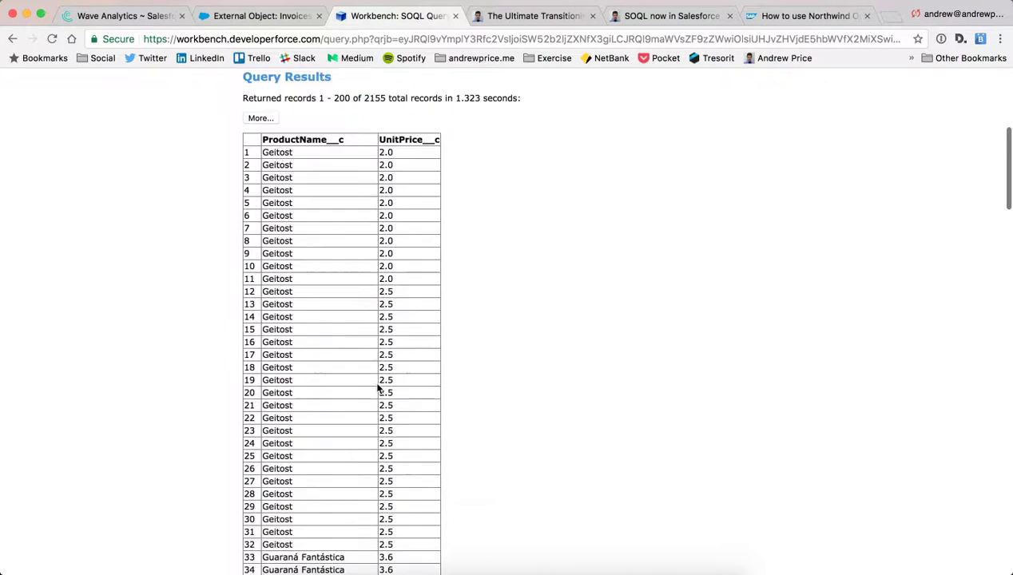
{"action": "left_click_drag", "start_coordinate": [622, 301], "coordinate": [561, 303]}
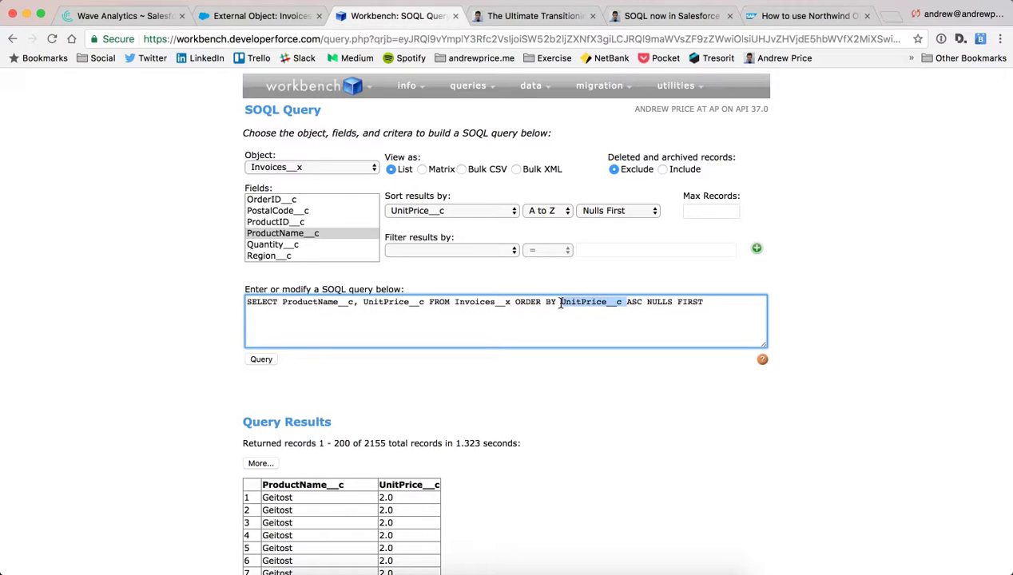
{"action": "key", "text": "BackSpace"}
{"action": "left_click", "coordinate": [261, 359]}
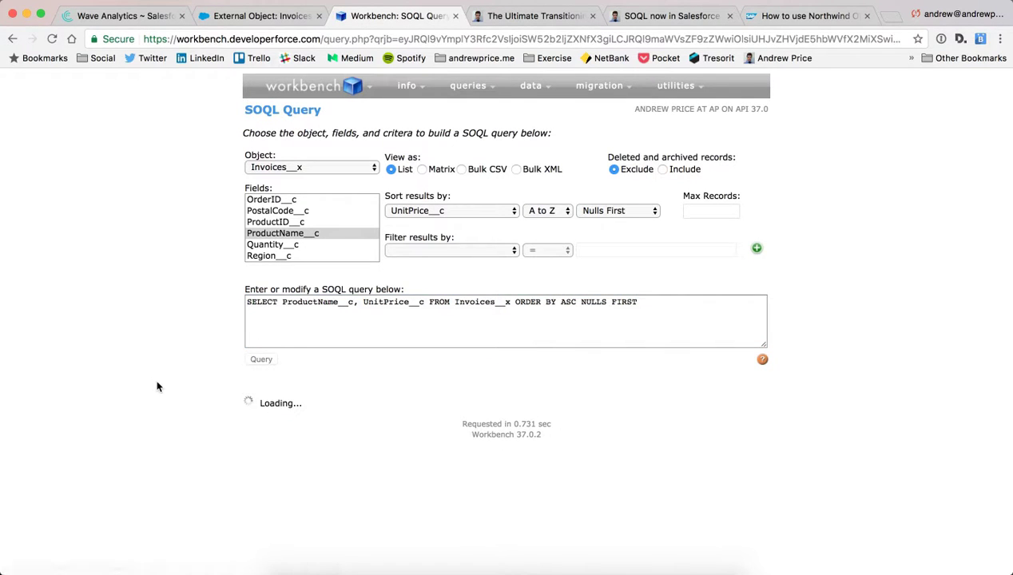
Step: Copy UnitPrice__c from the SELECT list and reinsert it after ORDER BY in the query
{"action": "left_click", "coordinate": [374, 328]}
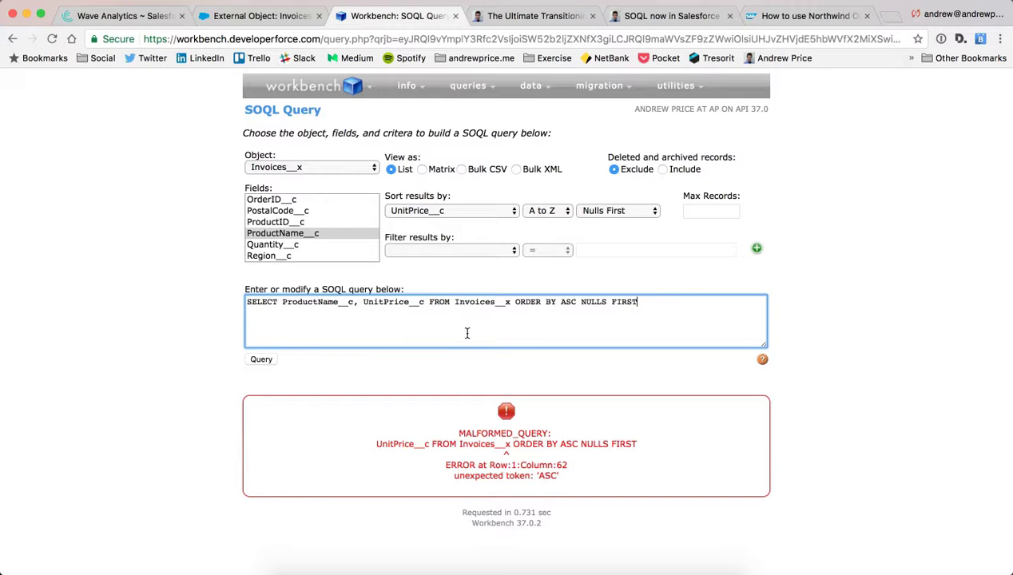
{"action": "double_click", "coordinate": [401, 301]}
{"action": "key", "text": "super+c"}
{"action": "key", "text": "alt+Right"}
{"action": "key", "text": "alt+Right"}
{"action": "key", "text": "alt+Right"}
{"action": "key", "text": "alt+Right"}
{"action": "key", "text": "super+v"}
Step: Change the query's UnitPrice__c sort order from ascending to Z to A
{"action": "left_click_drag", "start_coordinate": [626, 302], "coordinate": [639, 301]}
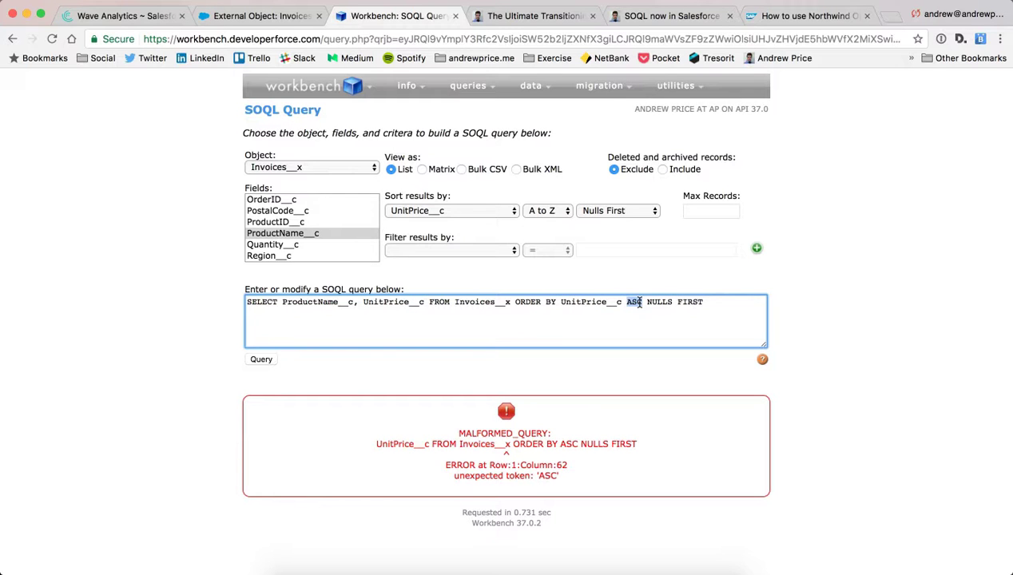
{"action": "left_click", "coordinate": [548, 211]}
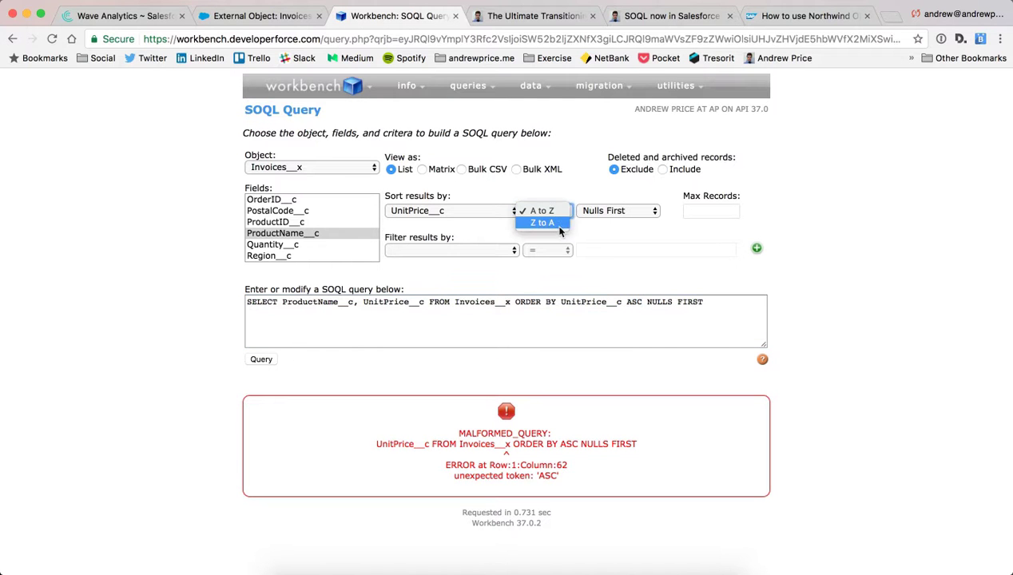
{"action": "left_click", "coordinate": [543, 223]}
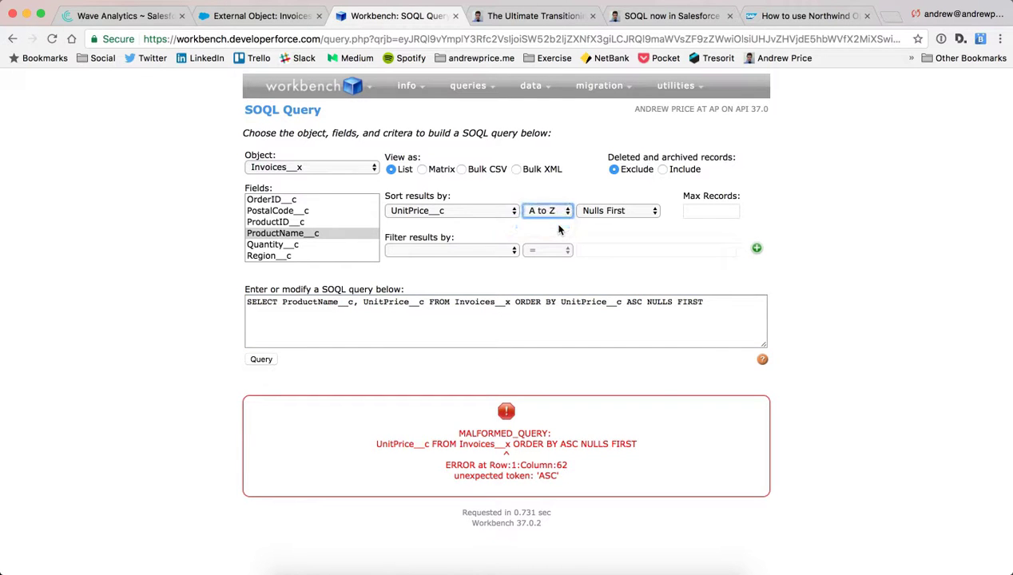
{"action": "left_click", "coordinate": [395, 337]}
Step: Add UnitPrice__c after ProductName__c in the descending Invoices__x query and run it
{"action": "left_click", "coordinate": [354, 303]}
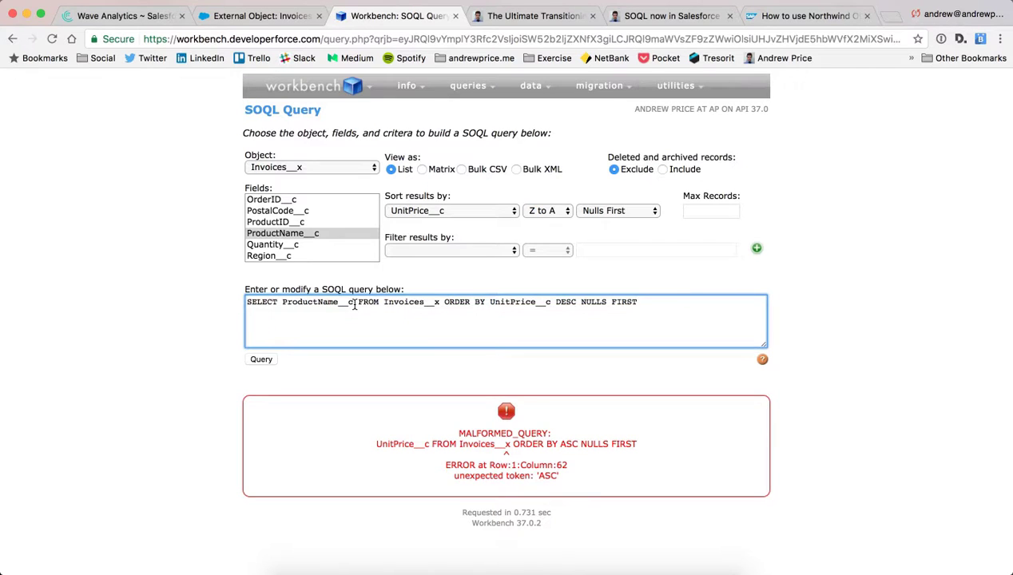
{"action": "type", "text": ", "}
{"action": "type", "text": "Unit"}
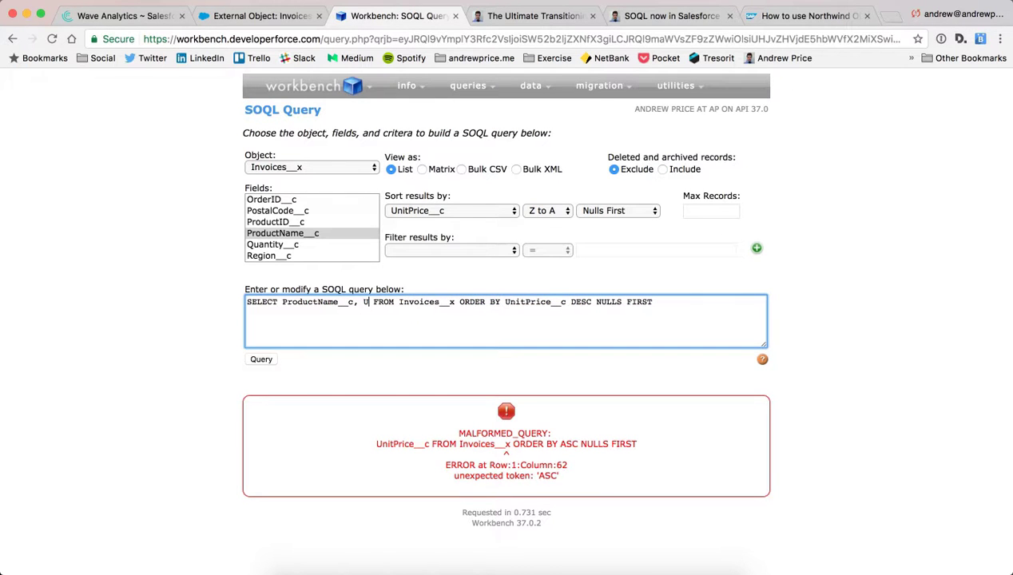
{"action": "type", "text": "Price"}
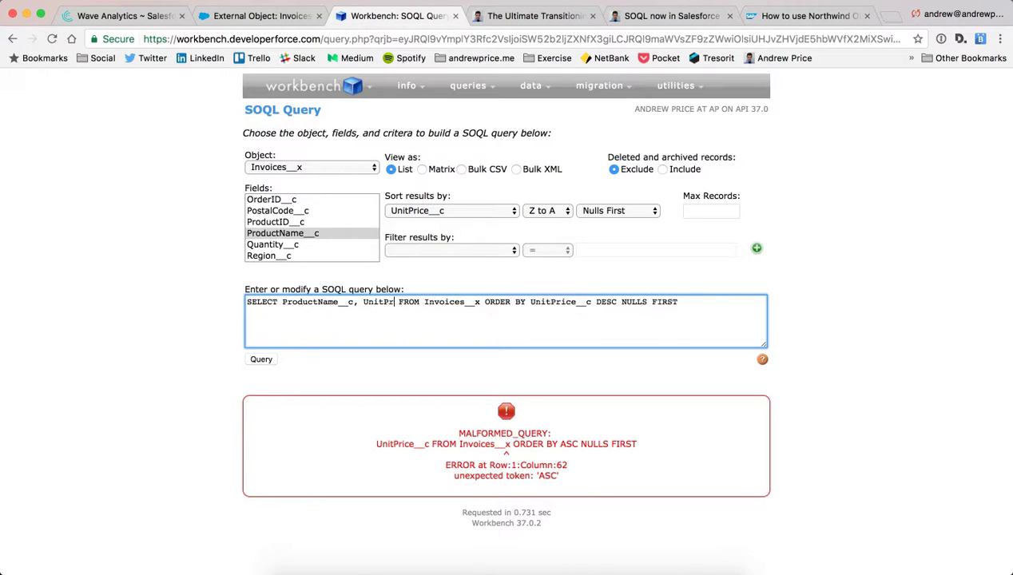
{"action": "type", "text": "__c"}
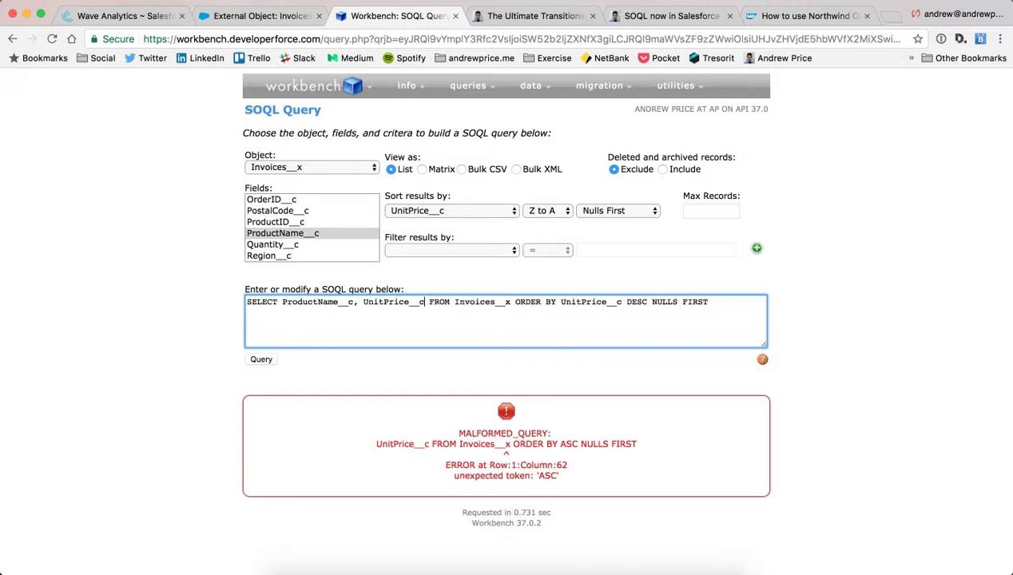
{"action": "left_click", "coordinate": [261, 360]}
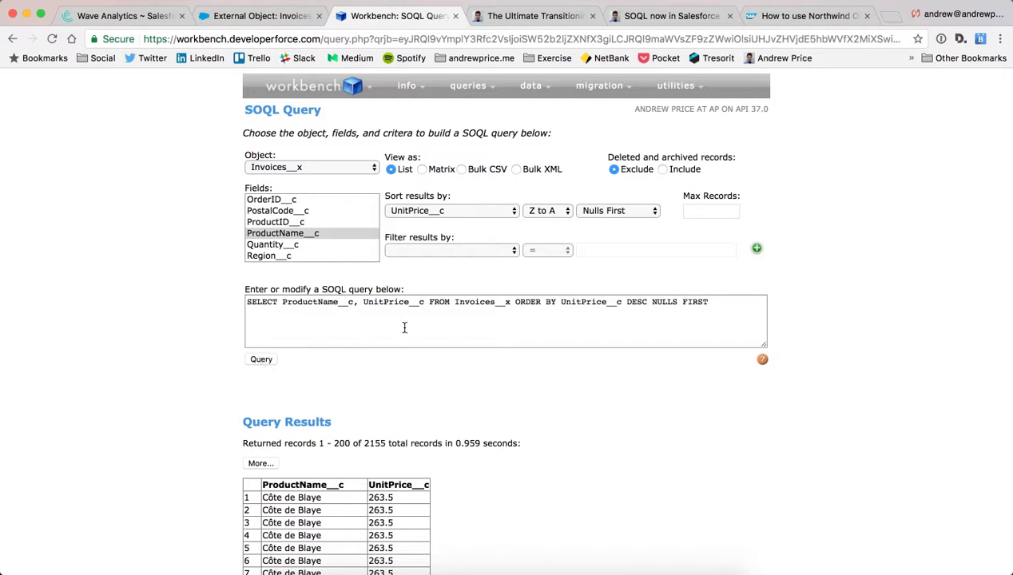
Step: Copy the whole descending SOQL query and switch to the ODATA Test dashboard in Wave Analytics
{"action": "triple_click", "coordinate": [429, 302]}
{"action": "key", "text": "super+c"}
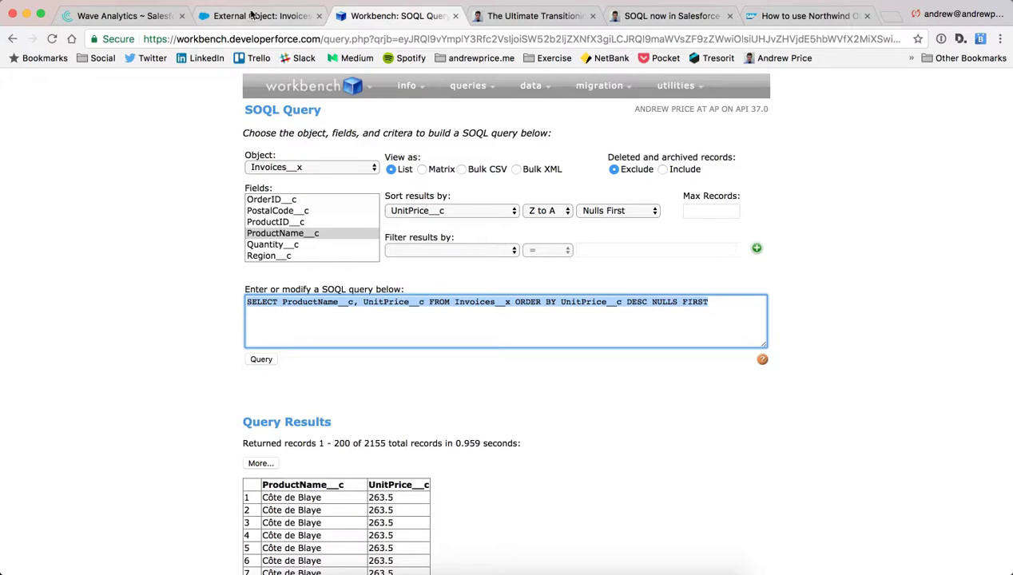
{"action": "left_click", "coordinate": [104, 18]}
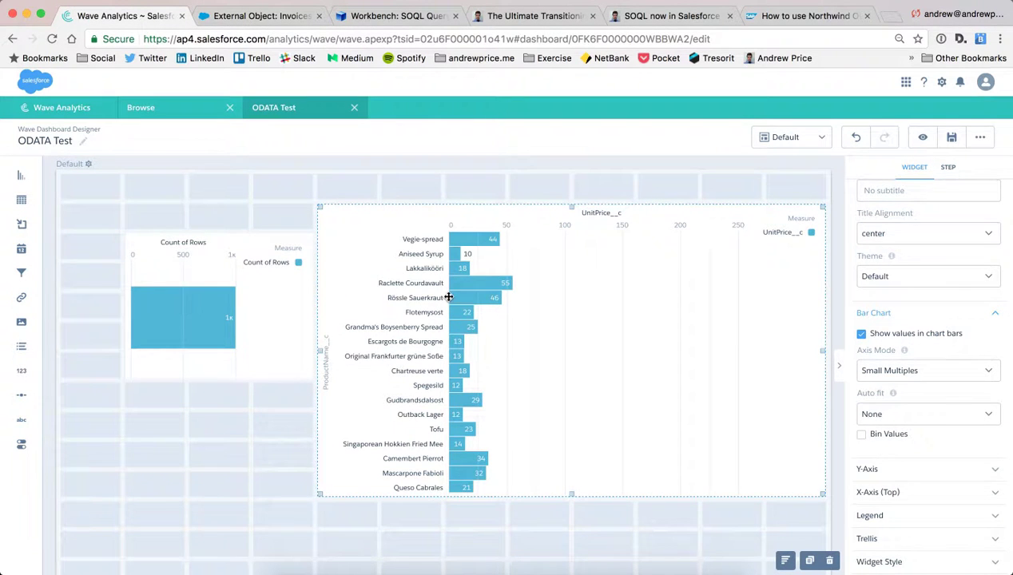
Step: Replace the soql step's query in the dashboard JSON with the copied query sorted by UnitPrice__c DESC NULLS FIRST, and preview the dashboard
{"action": "key", "text": "super+e"}
{"action": "scroll", "coordinate": [371, 378], "scroll_direction": "down", "scroll_amount": 5}
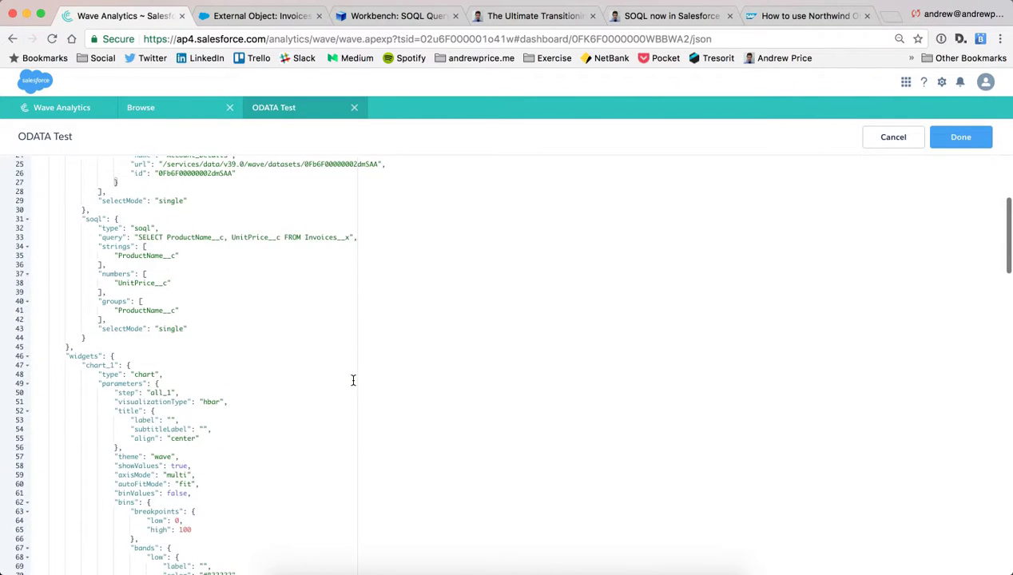
{"action": "left_click_drag", "start_coordinate": [352, 237], "coordinate": [139, 237]}
{"action": "key", "text": "super+v"}
{"action": "left_click", "coordinate": [339, 279]}
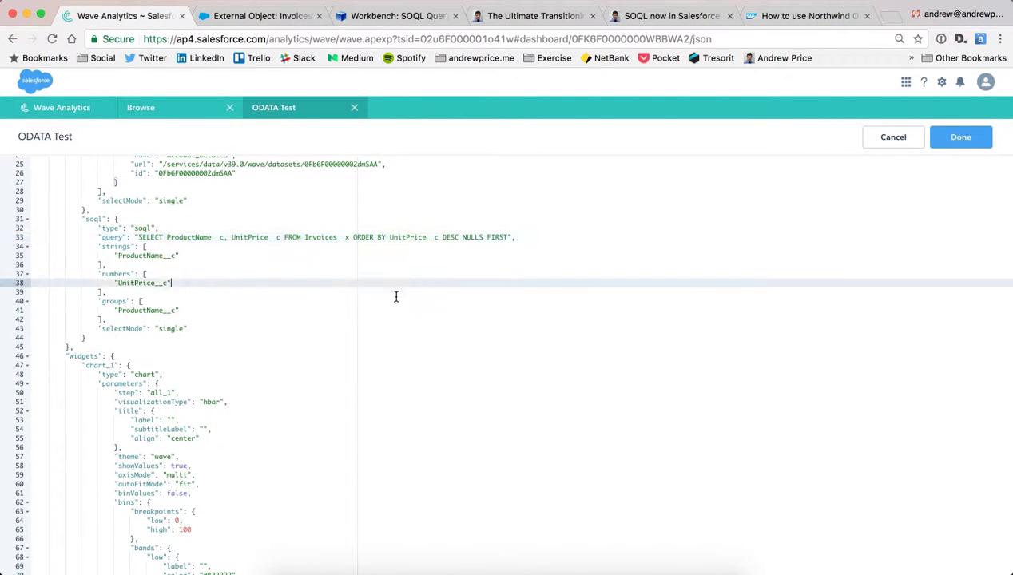
{"action": "left_click", "coordinate": [961, 137]}
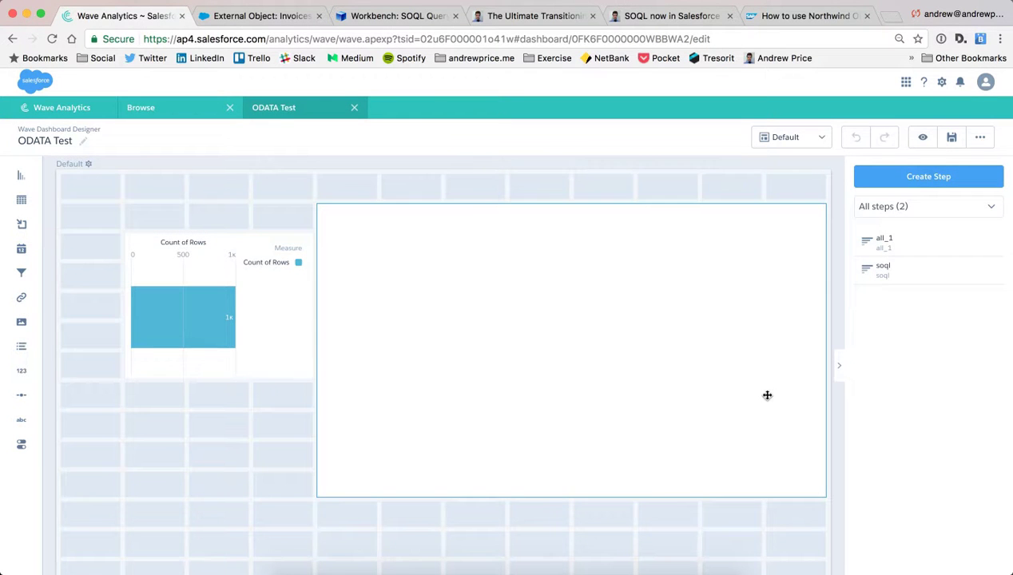
{"action": "left_click", "coordinate": [923, 139]}
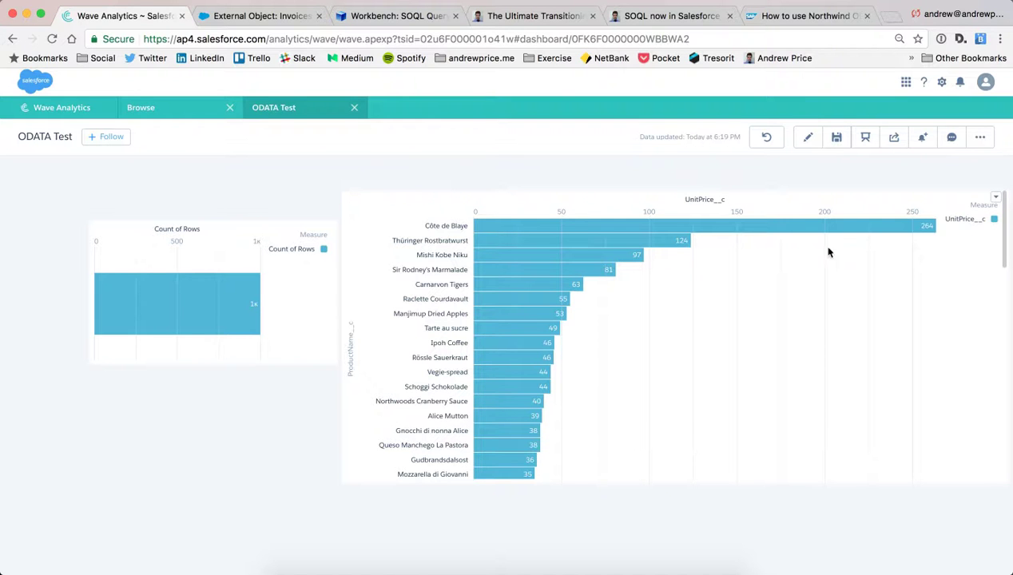
{"action": "left_click", "coordinate": [534, 0]}
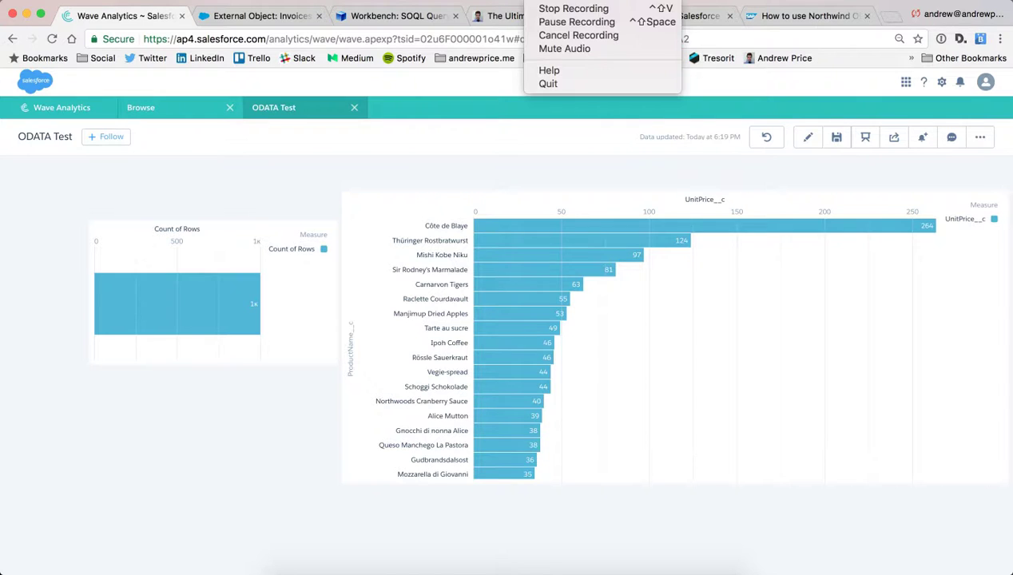